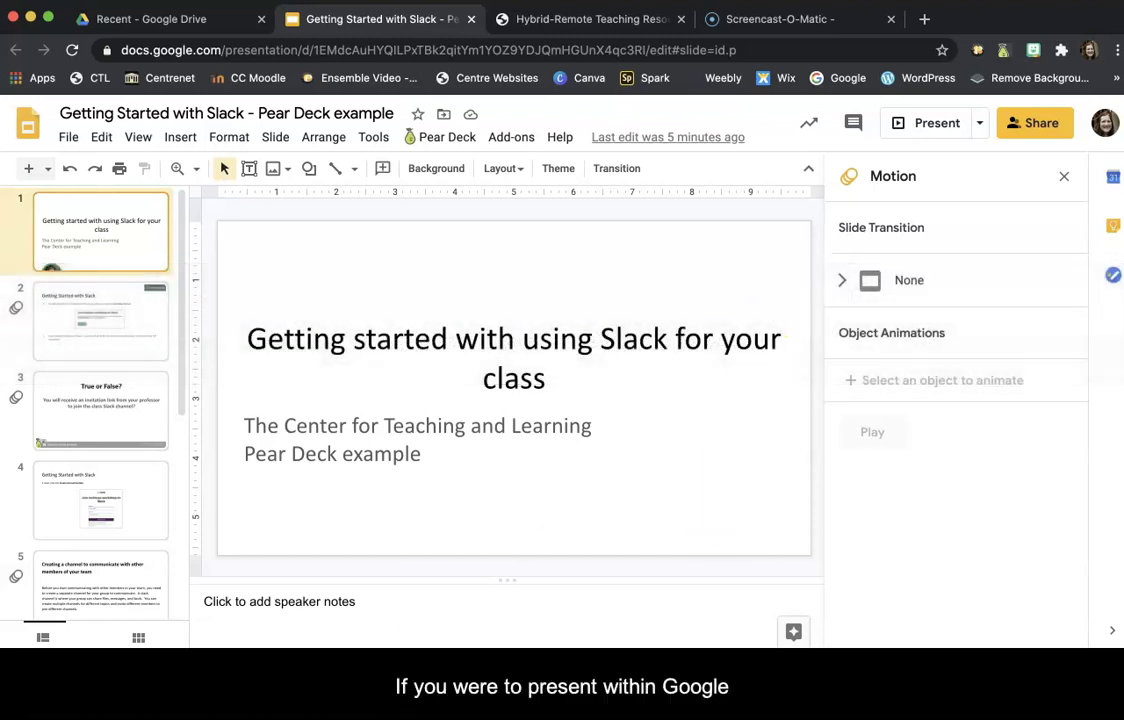
Preview the slideshow, return to the title slide, and check Chrome's extensions for Pear Deck Power-Up.
click(946, 128)
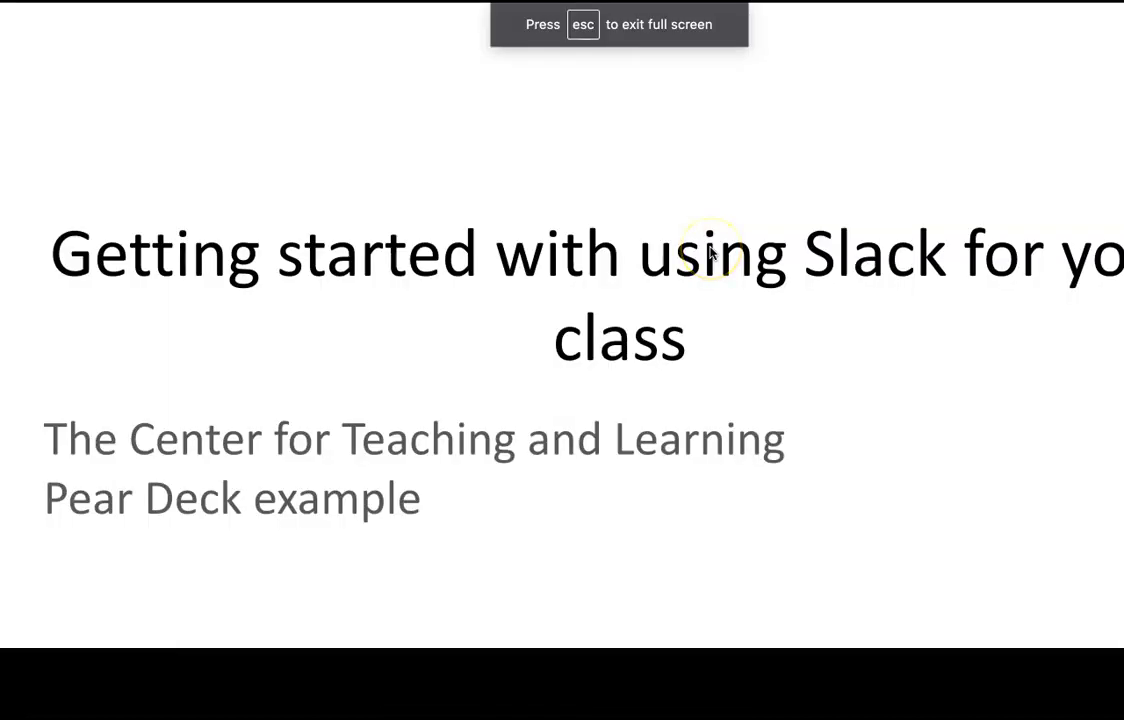
click(711, 253)
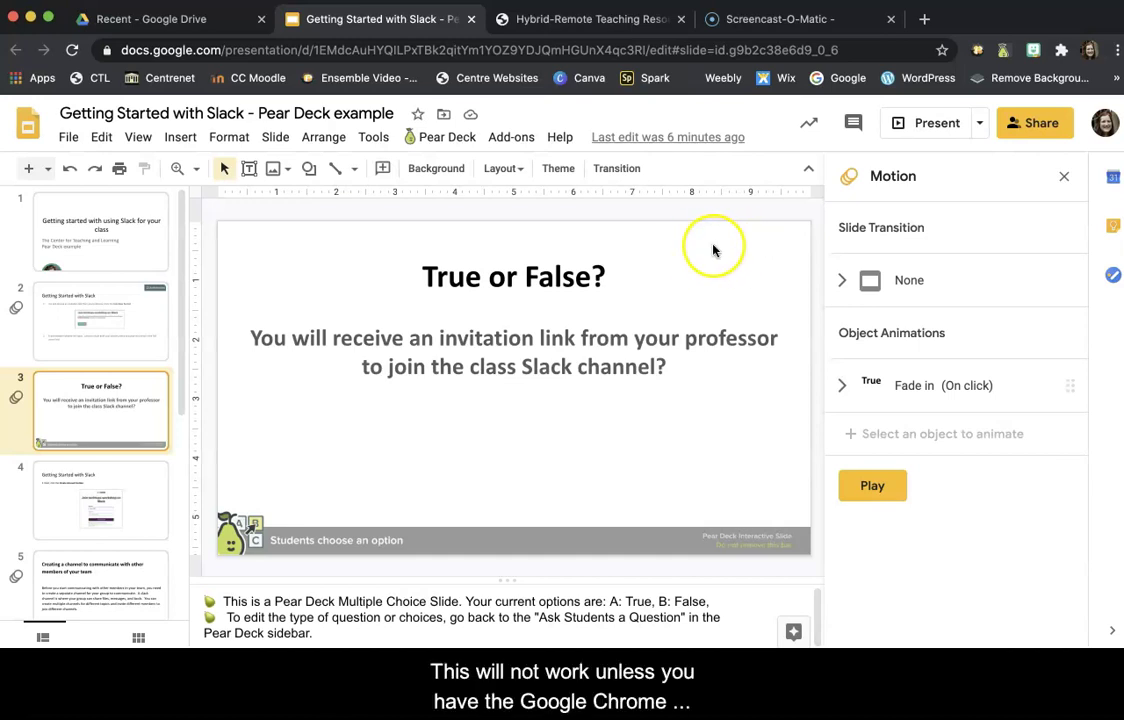
click(127, 254)
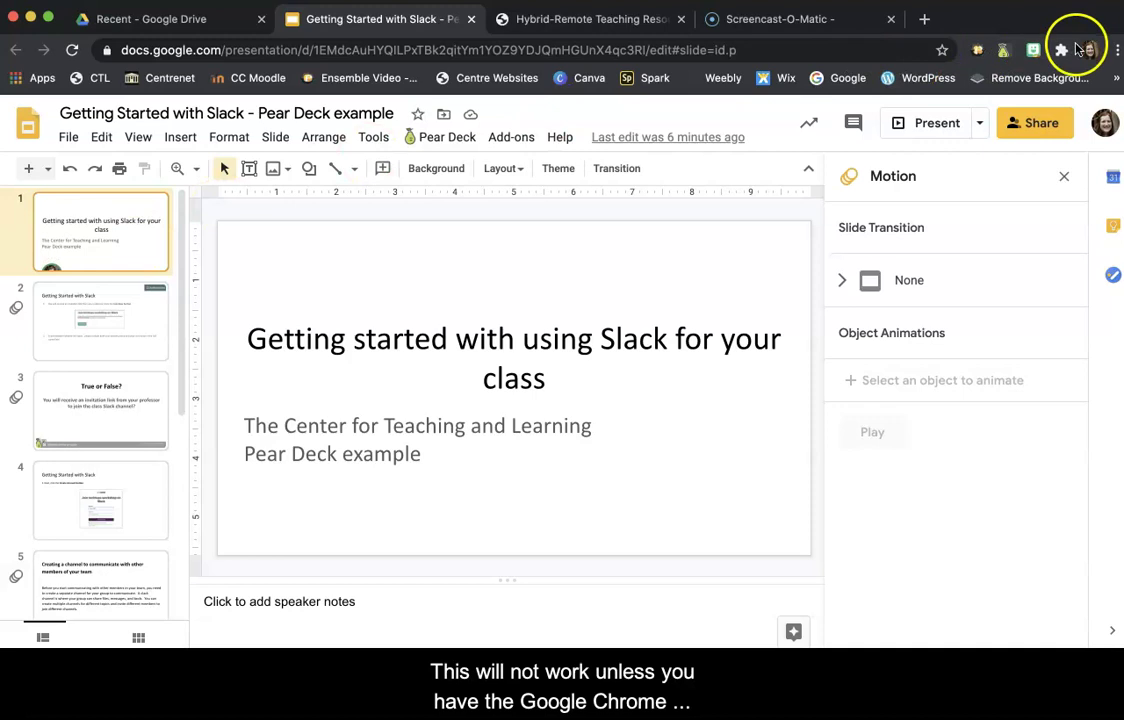
click(1062, 52)
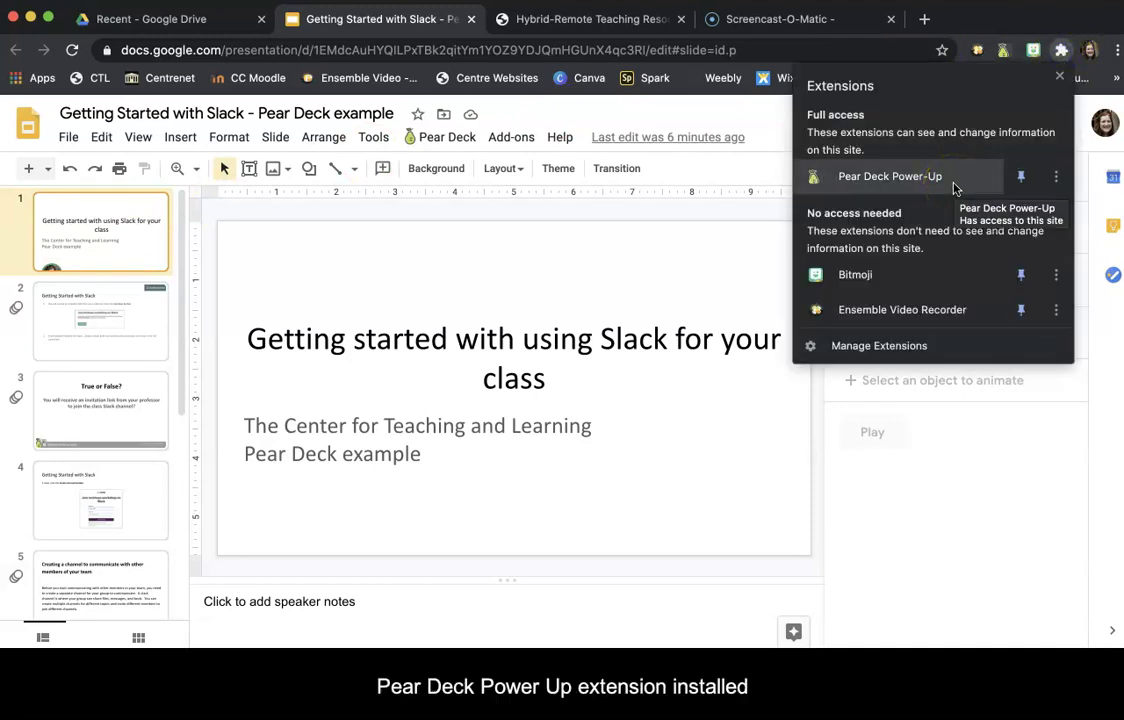
click(598, 22)
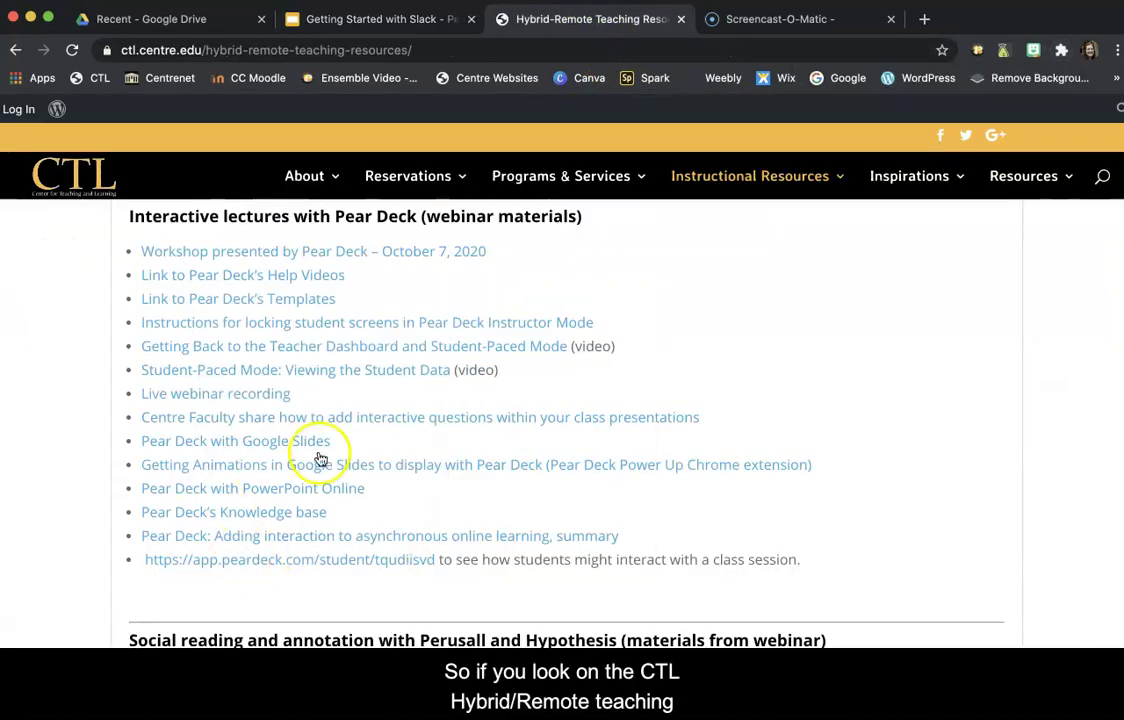
scroll(630, 376, up, 3)
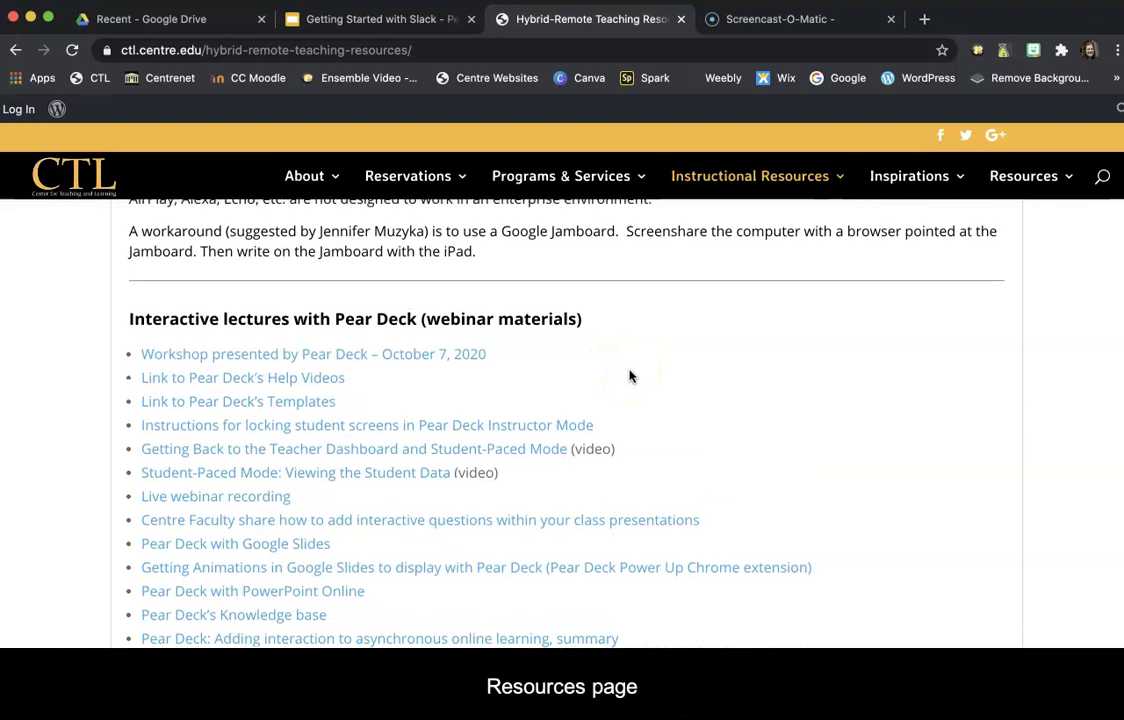
scroll(630, 376, up, 10)
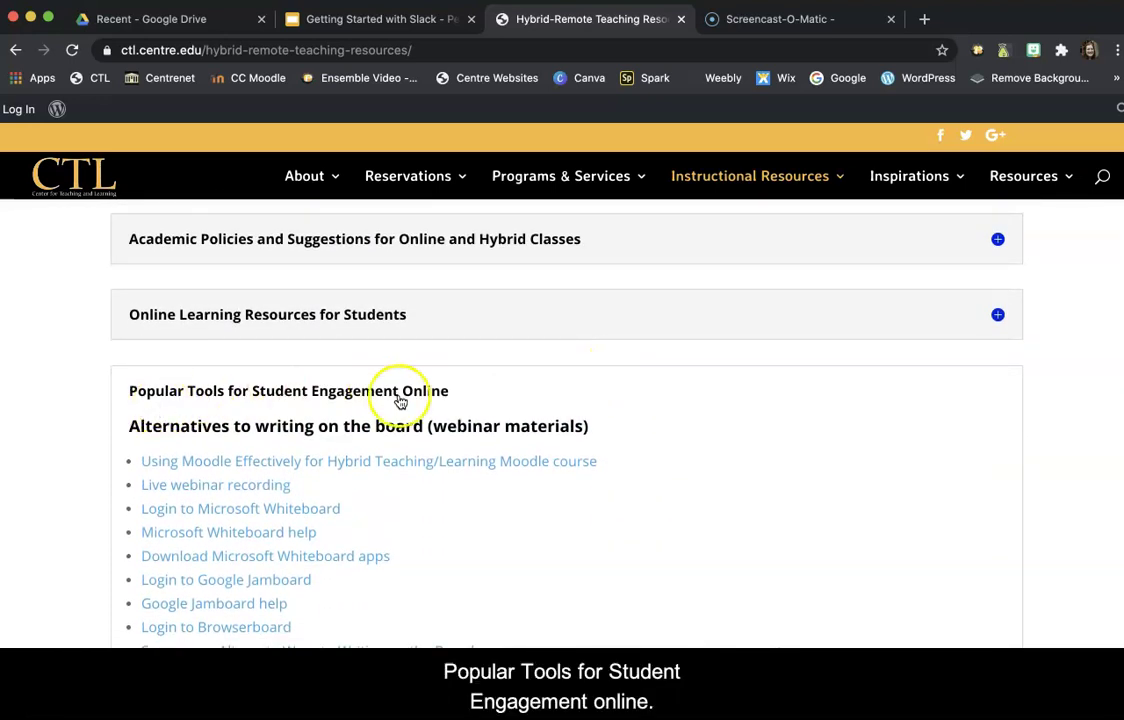
scroll(426, 412, down, 10)
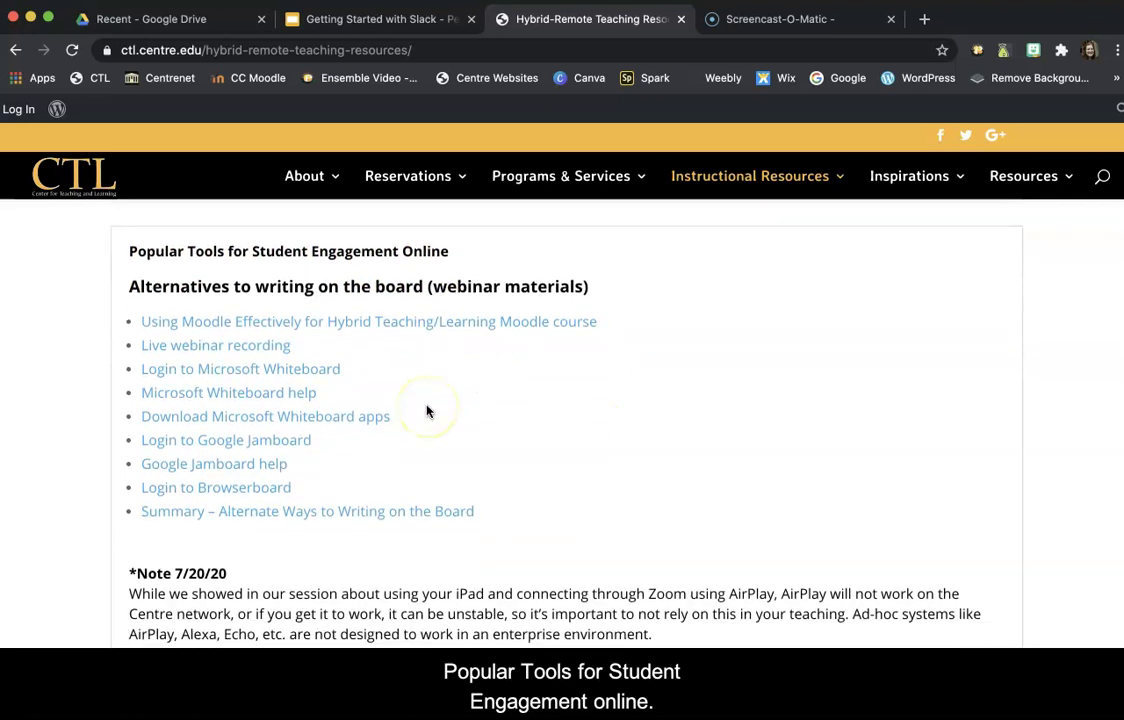
scroll(426, 410, down, 2)
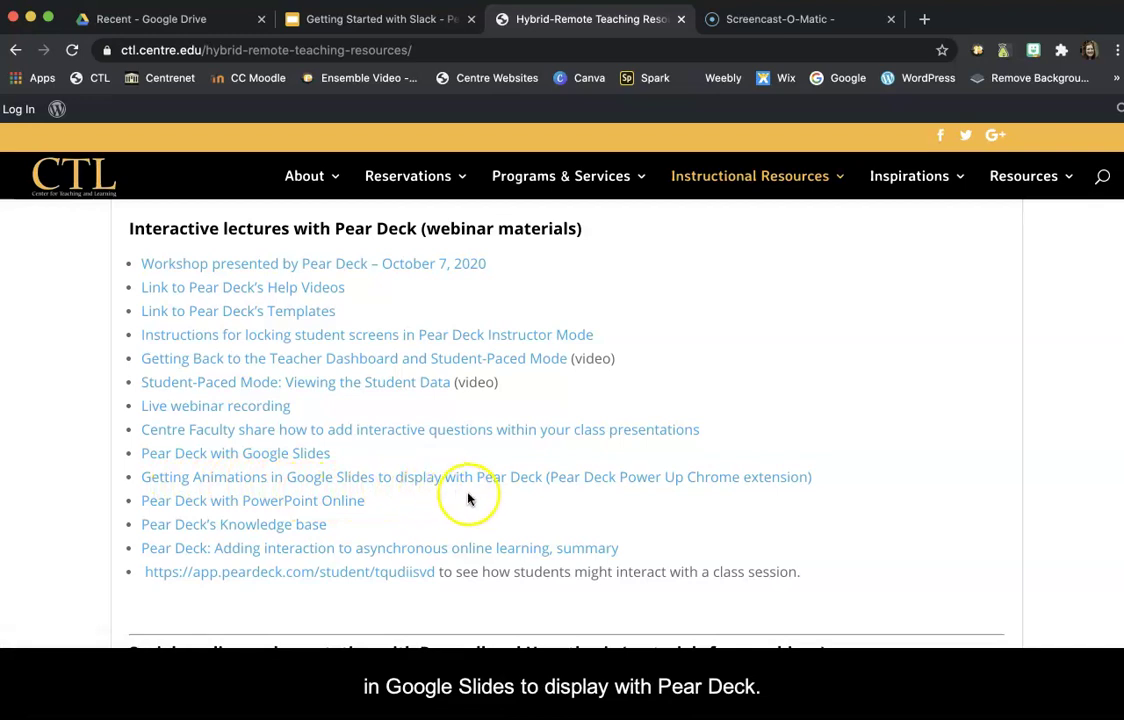
Read the 'Getting Animations in Google Slides to display with Pear Deck' guide, then return to the CTL resources page.
click(522, 479)
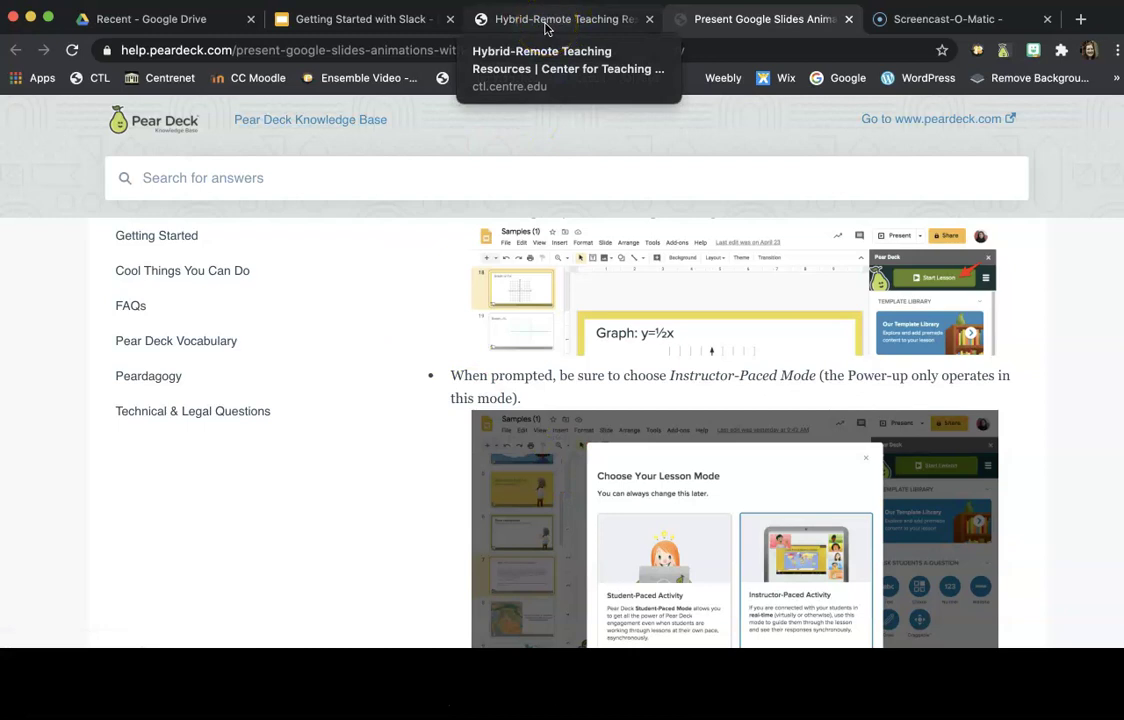
click(546, 28)
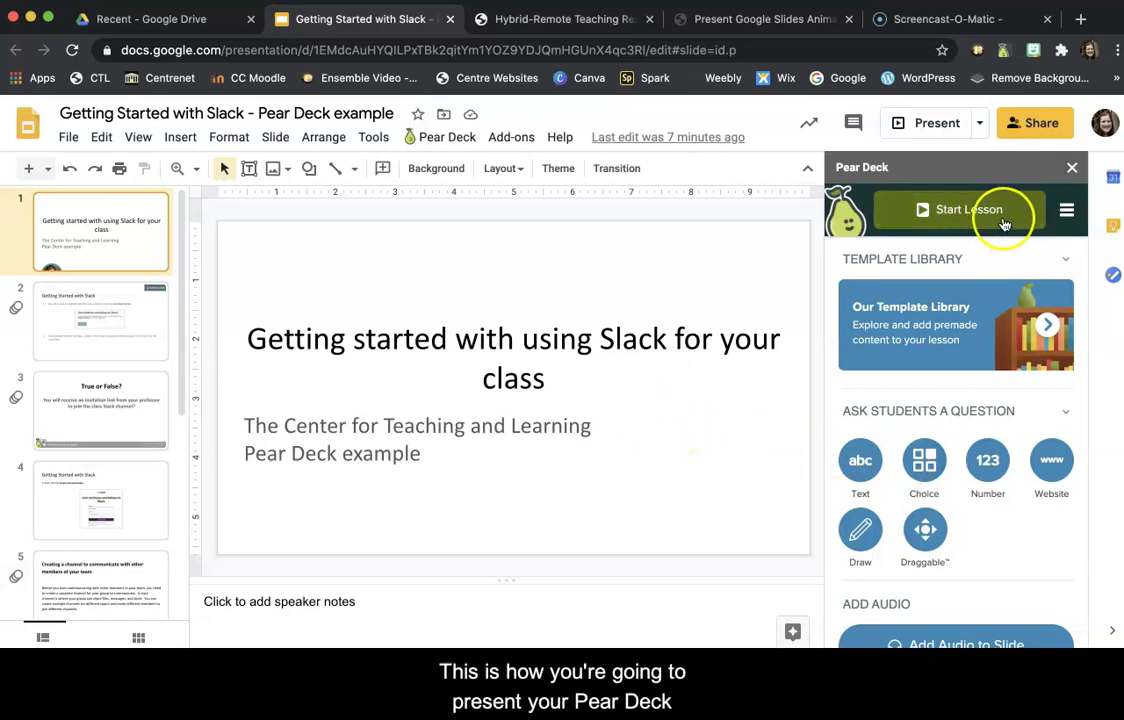
click(105, 433)
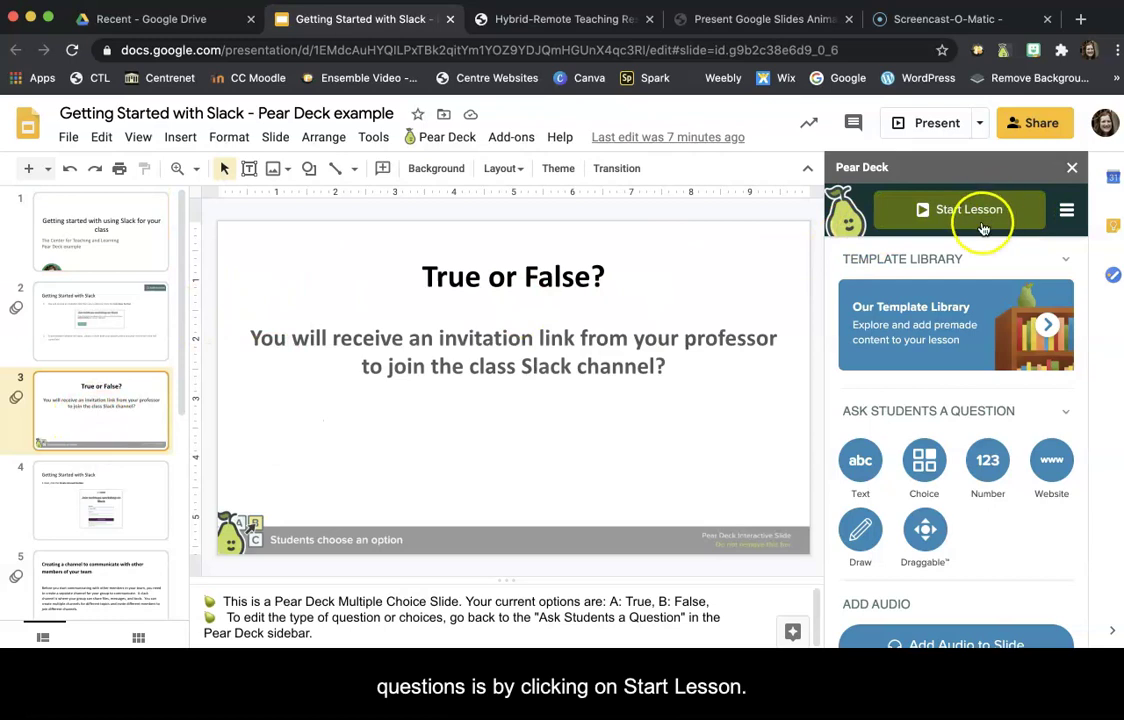
click(128, 243)
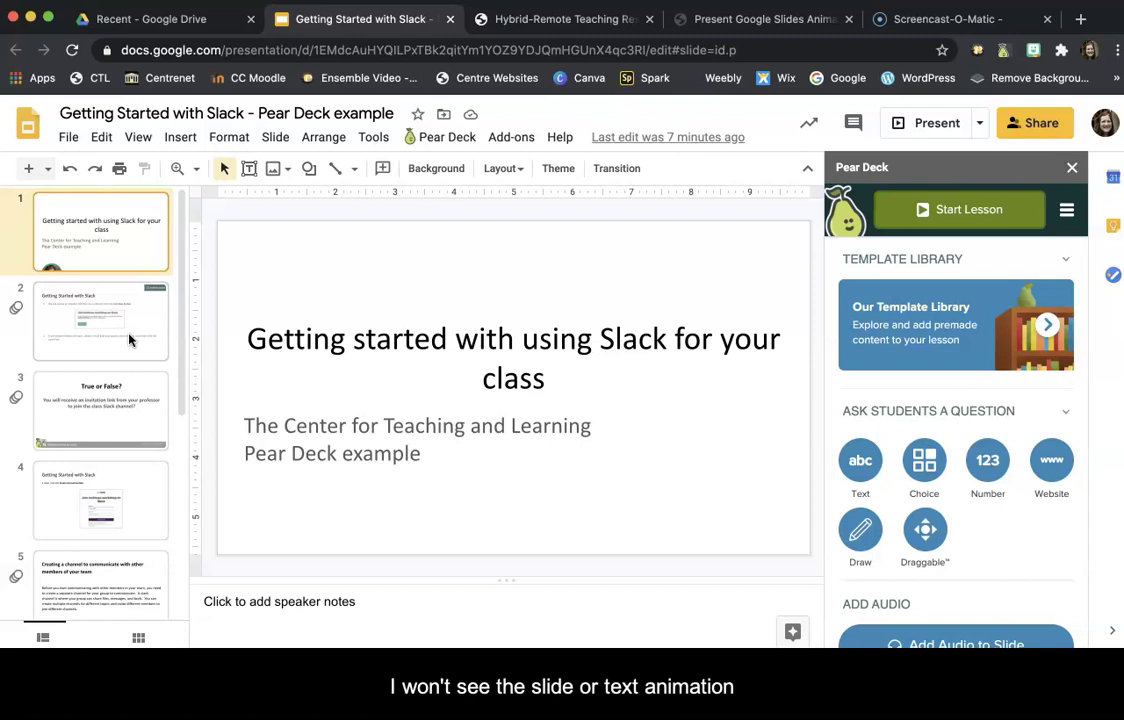
Scroll the Pear Deck animations article to 'Your Live Session begins' and confirm Power-Up is pinned in Chrome's extensions.
click(768, 28)
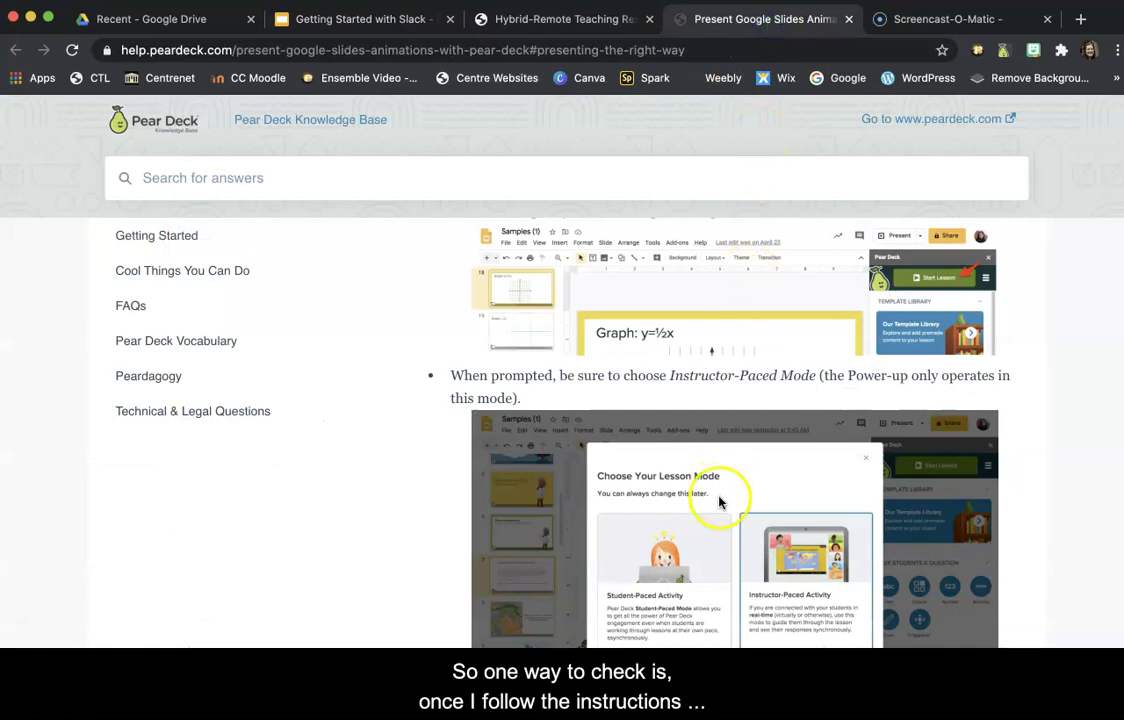
scroll(718, 502, down, 5)
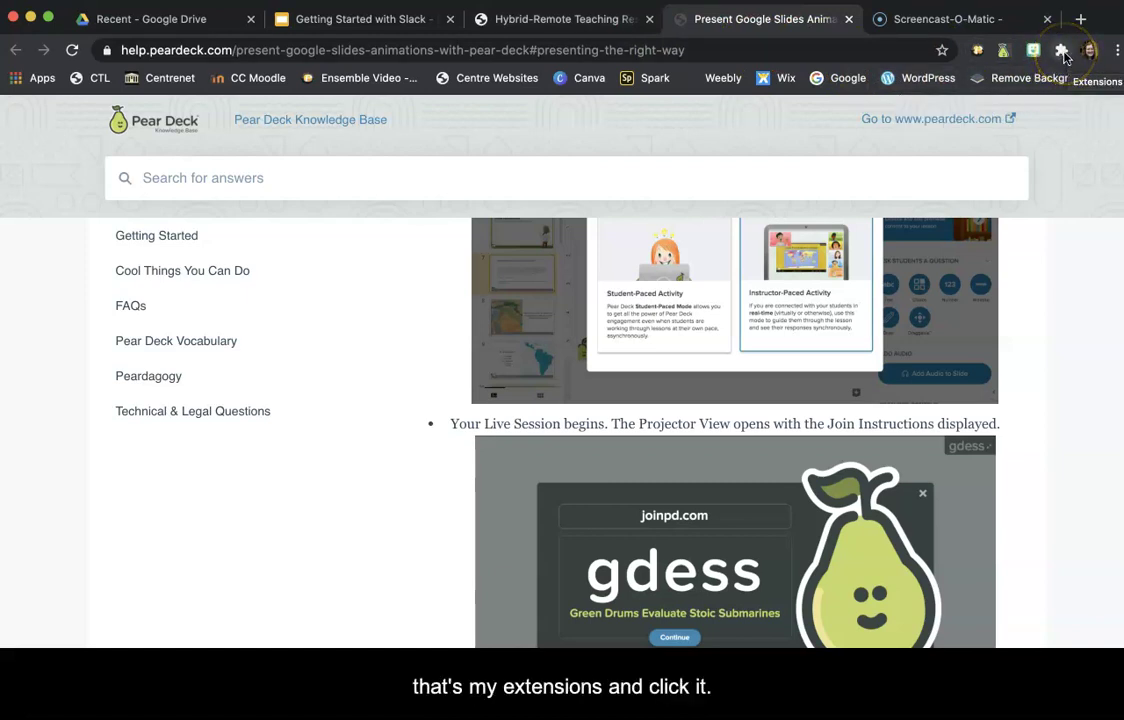
click(1063, 52)
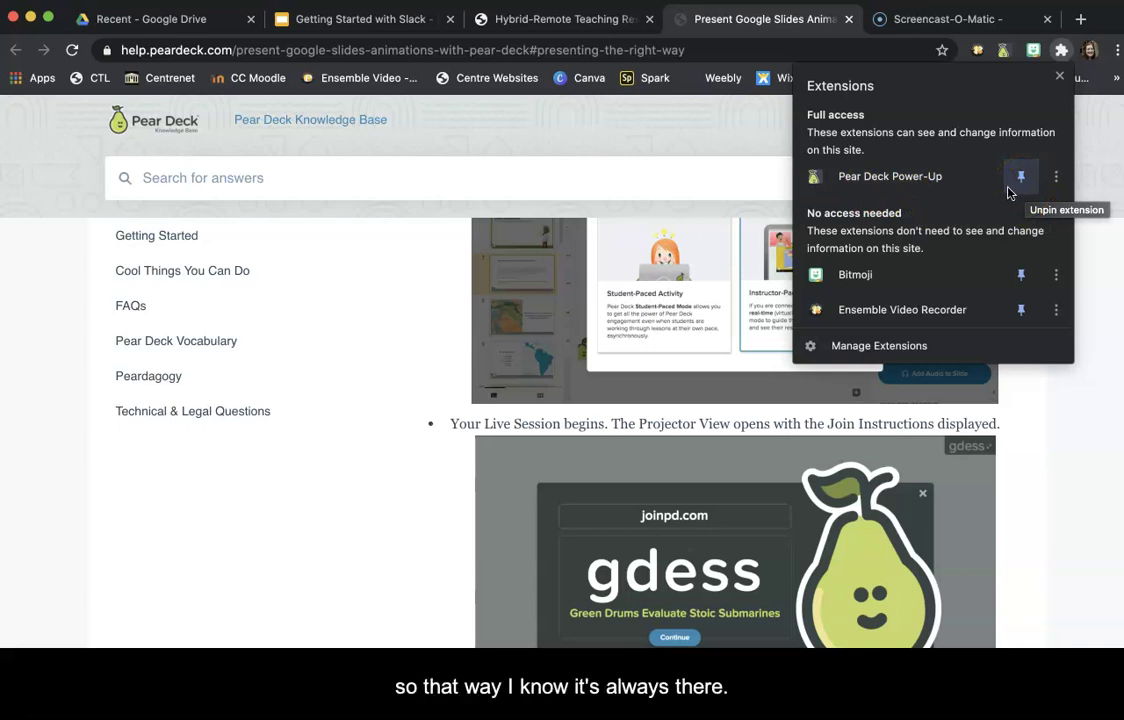
click(622, 125)
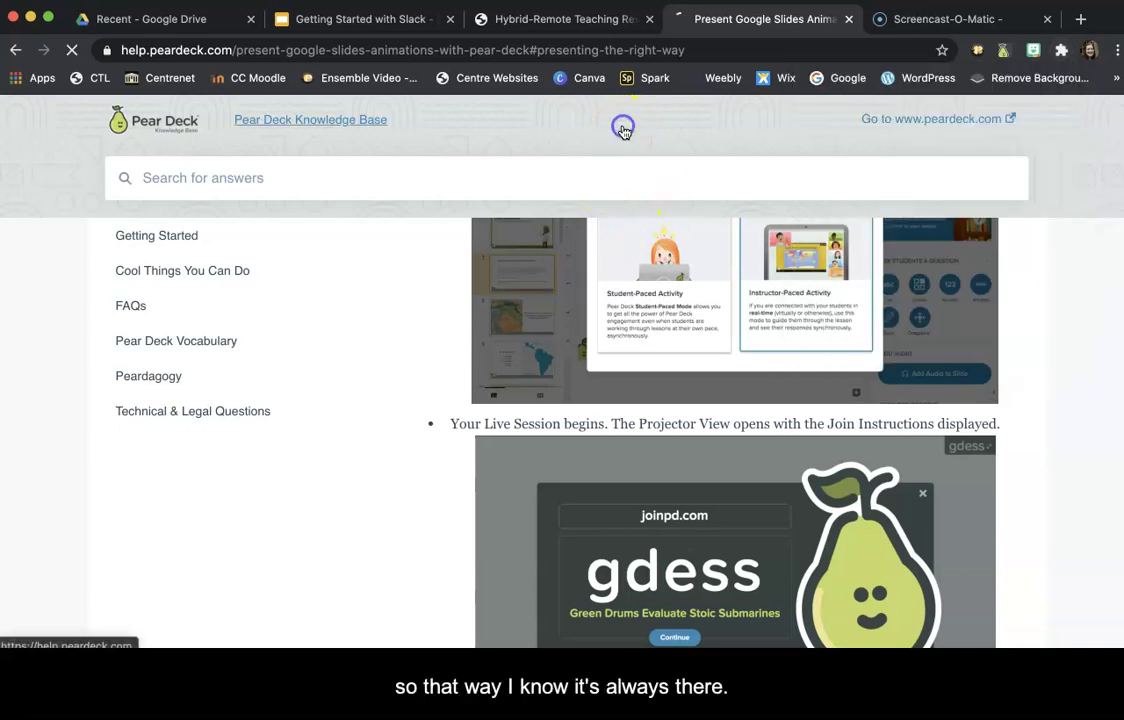
Return to the Slack deck and start a Pear Deck lesson in Instructor-Paced Activity mode.
click(567, 32)
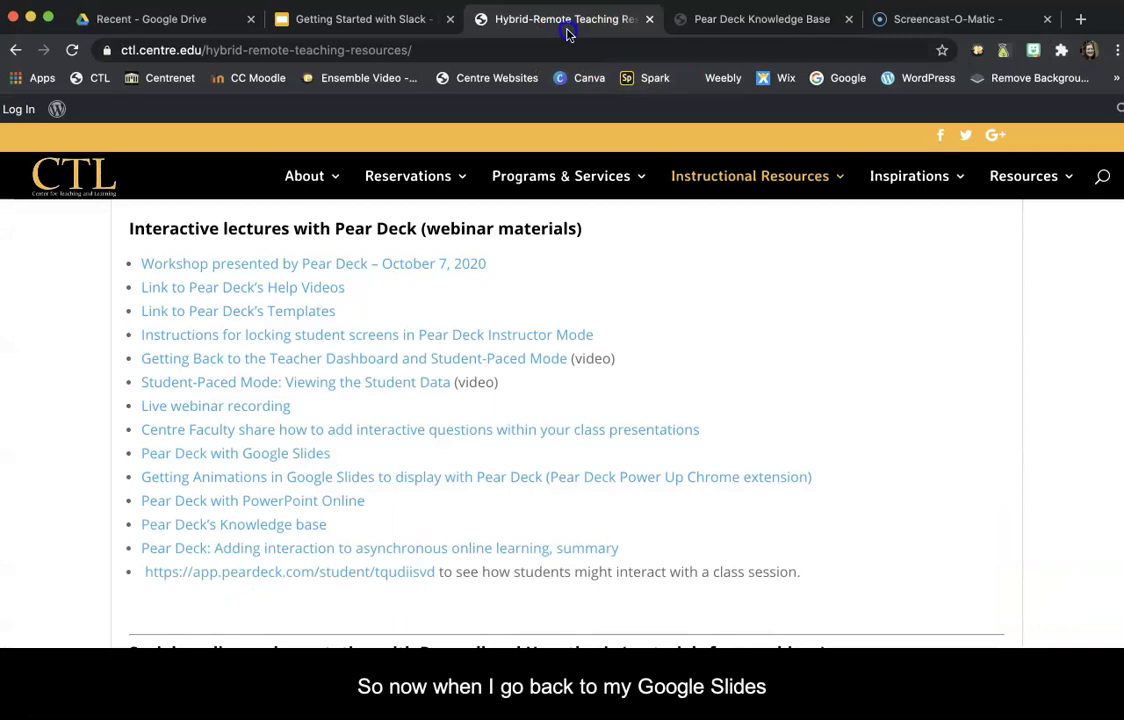
click(389, 22)
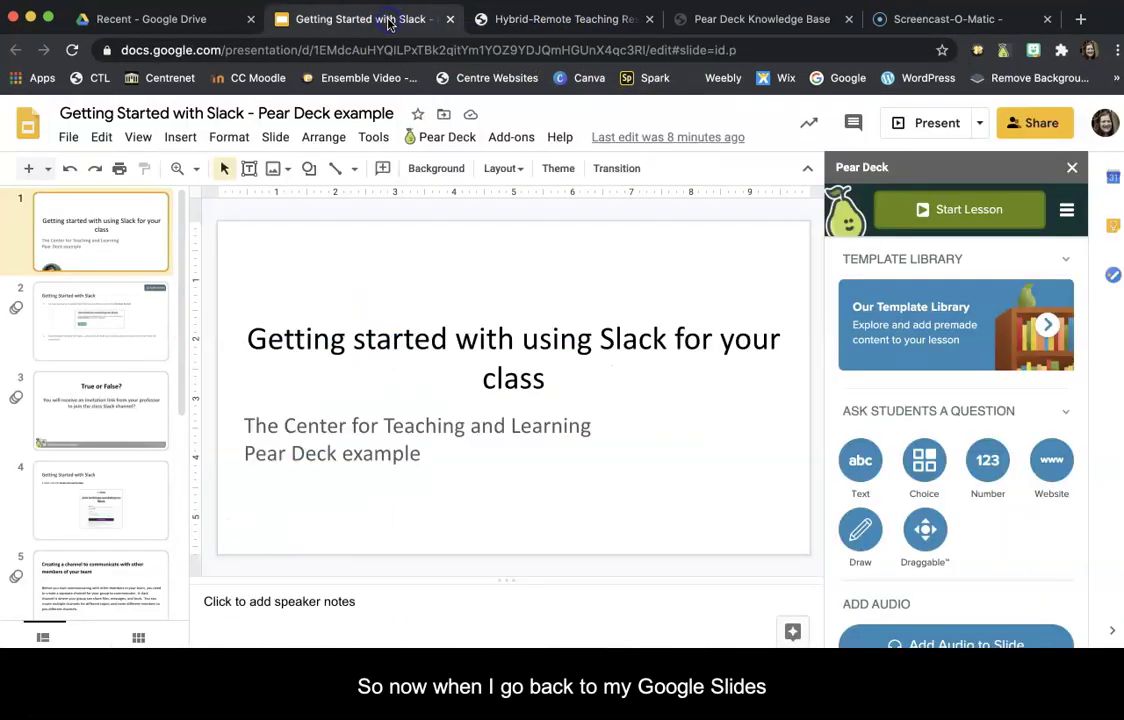
click(147, 228)
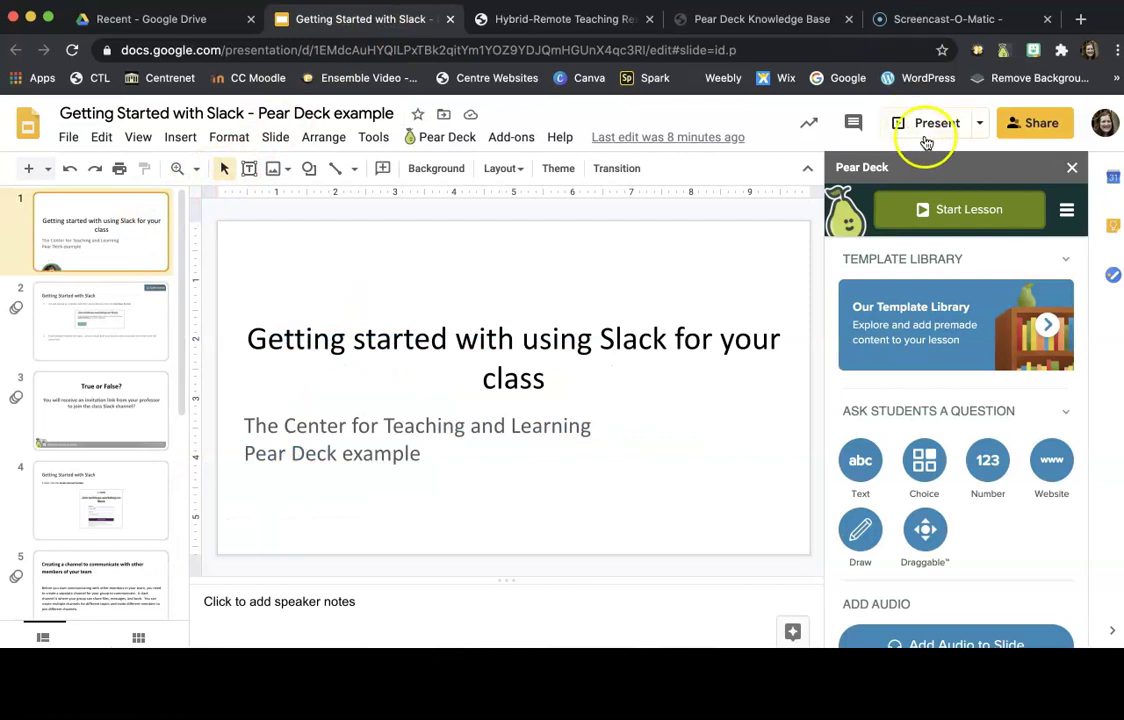
click(966, 210)
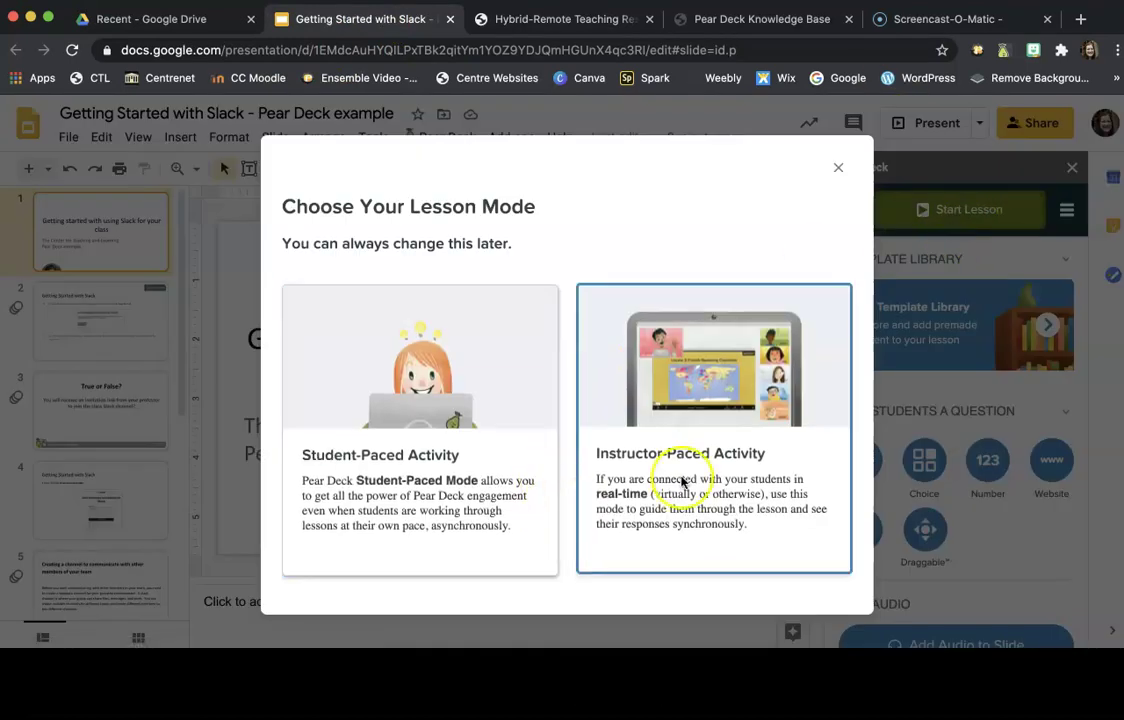
click(735, 478)
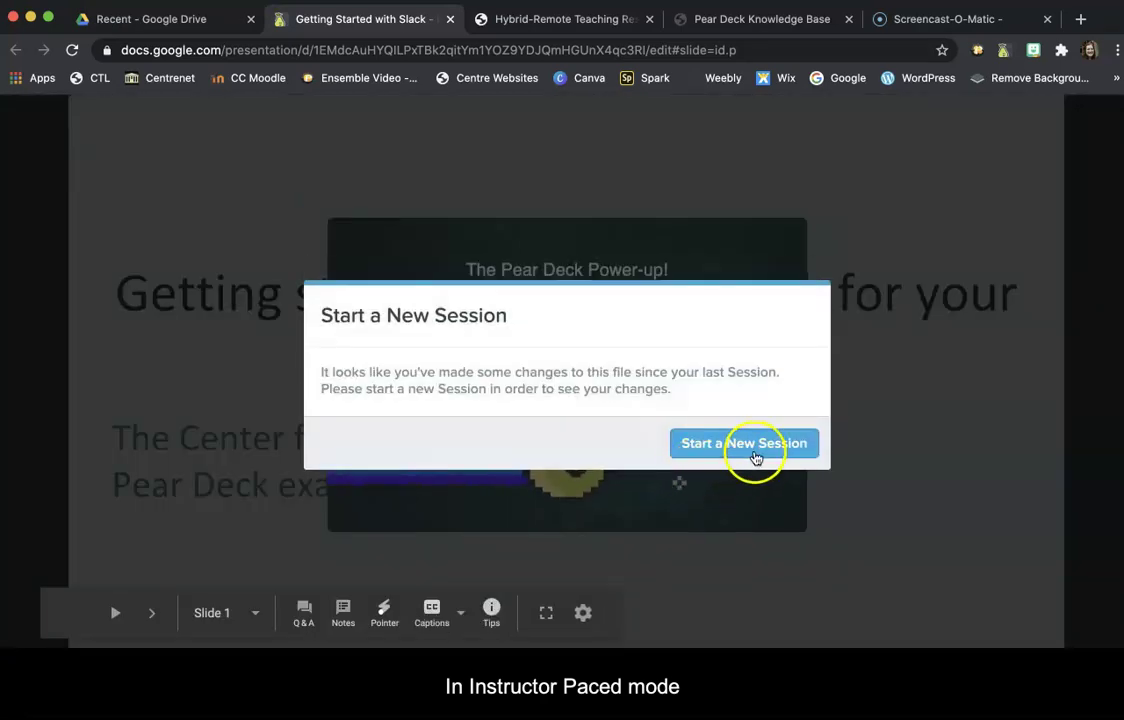
Start a fresh session with the latest changes and move the Presentation Session window up and left.
click(755, 445)
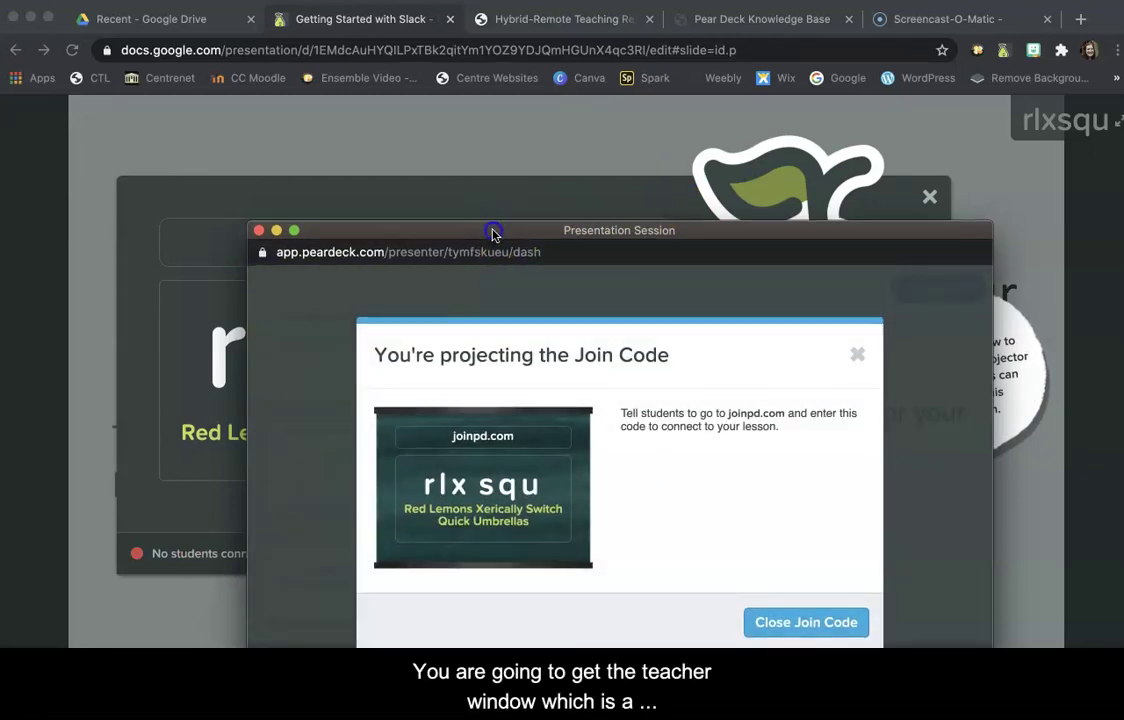
drag(494, 233, 620, 143)
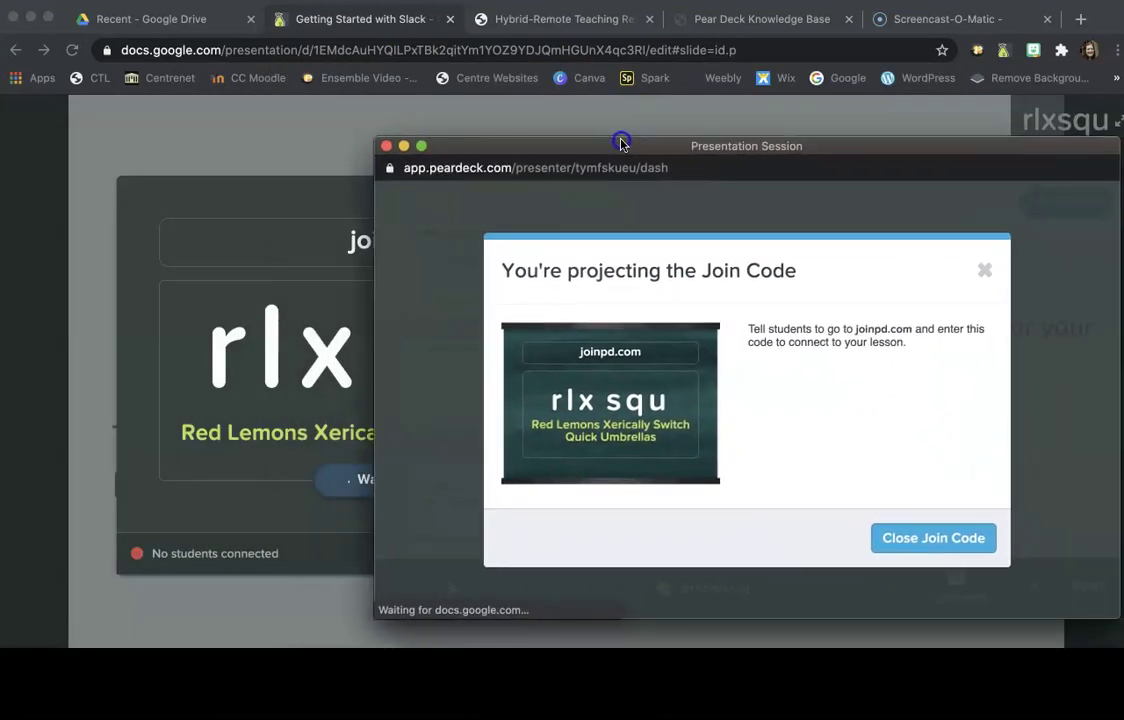
Close the join code, shrink the presenter window, and park it at the bottom-right.
click(920, 546)
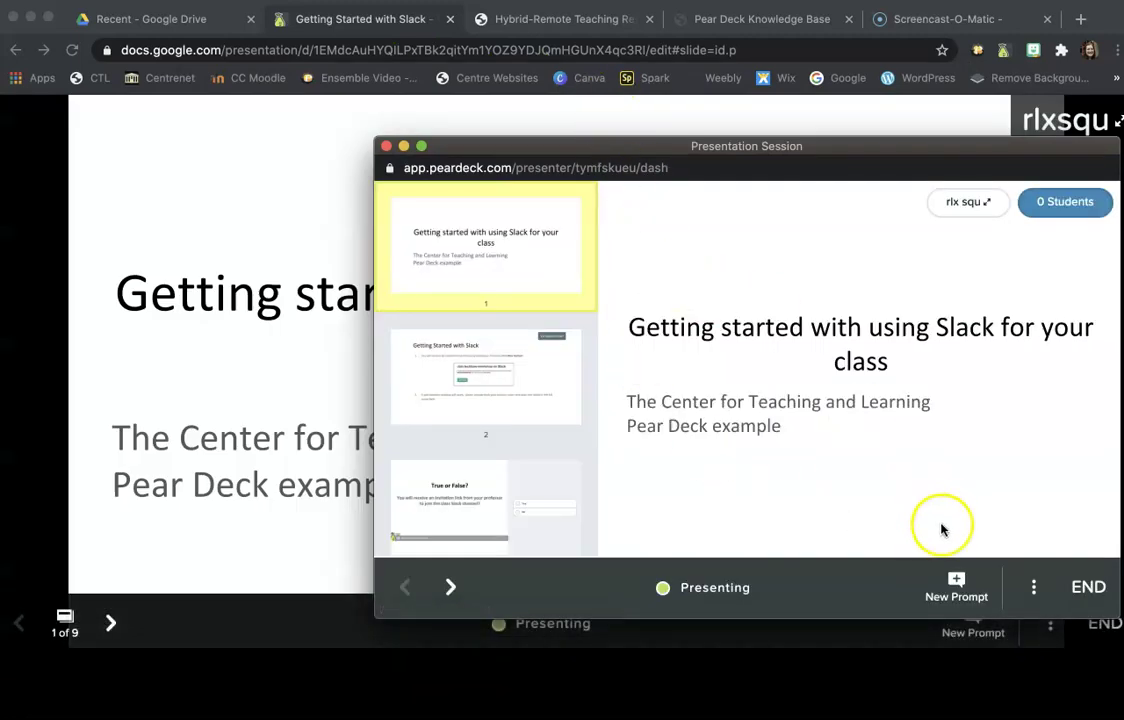
drag(529, 150, 806, 514)
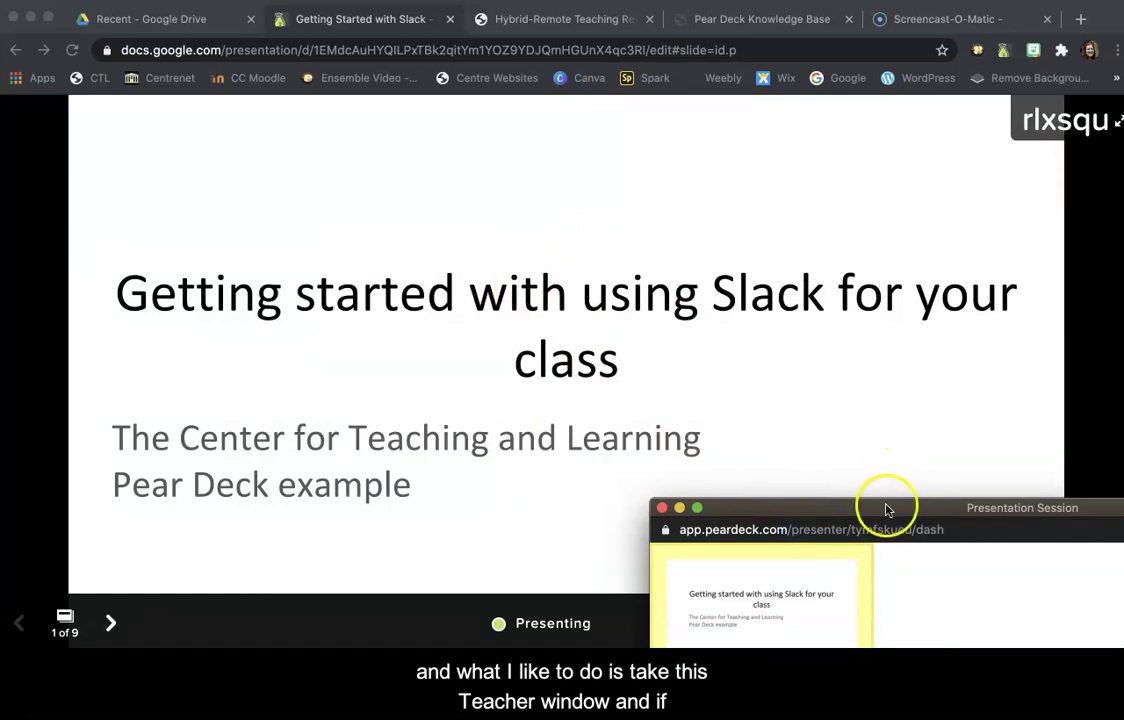
drag(886, 507, 507, 150)
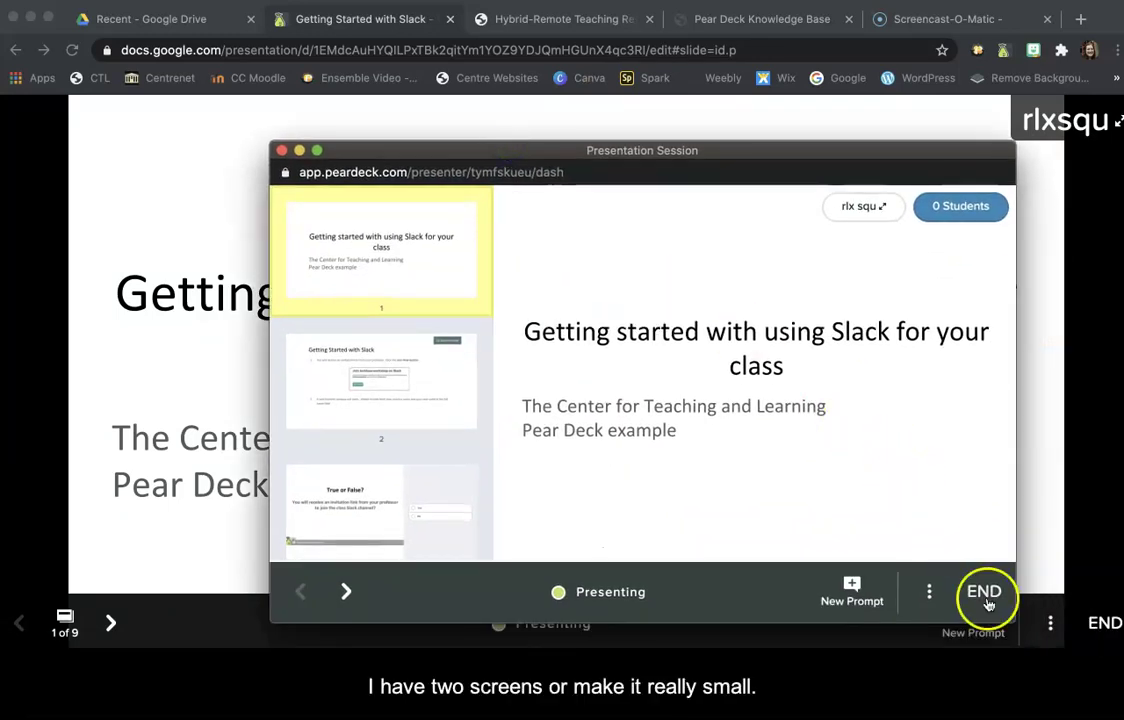
drag(1012, 617, 726, 429)
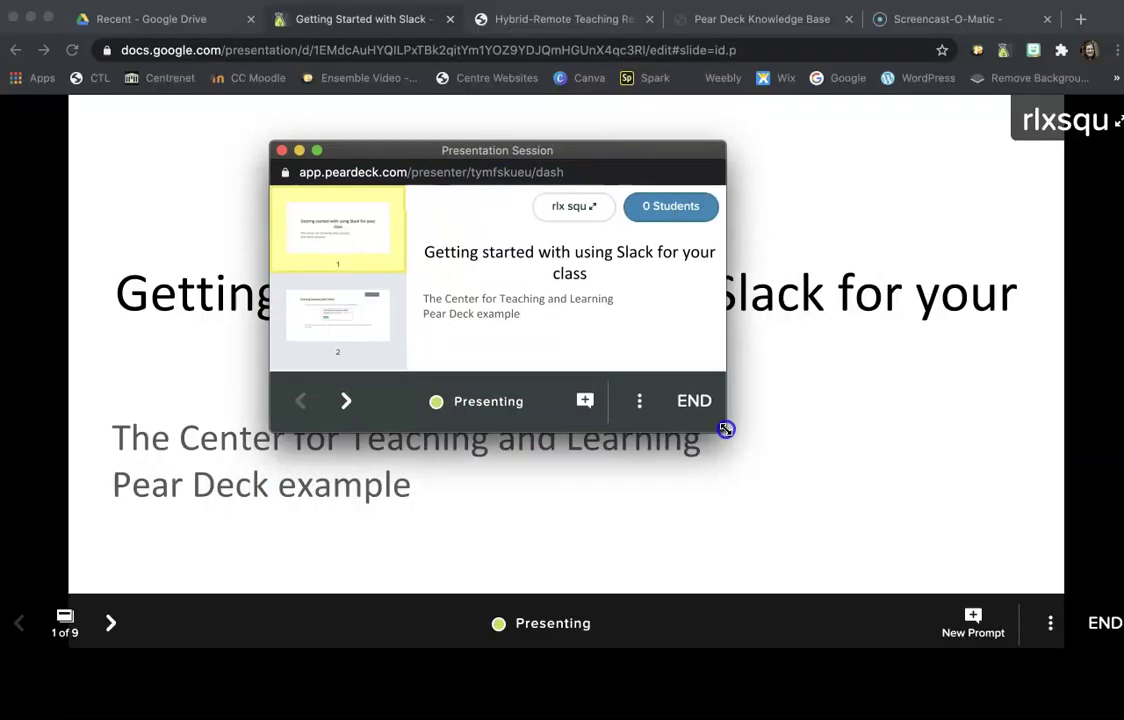
drag(590, 156, 1120, 453)
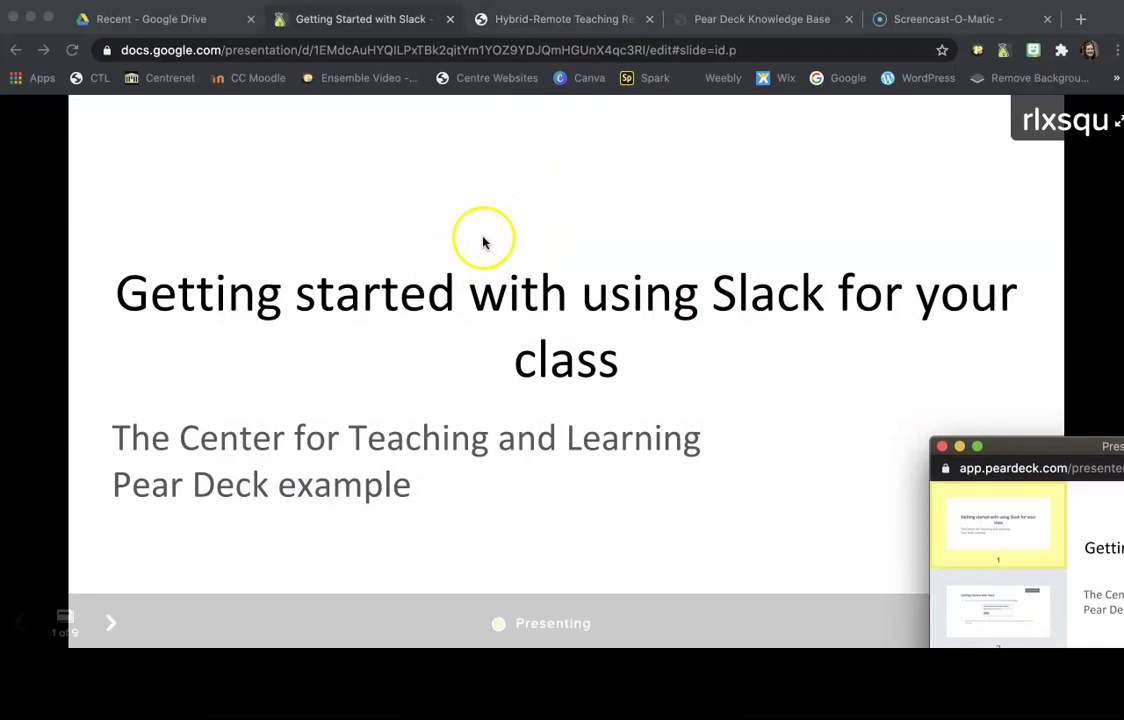
Bring back the full-screen slideshow and arrow through the Getting Started with Slack slide and its list animations.
click(238, 391)
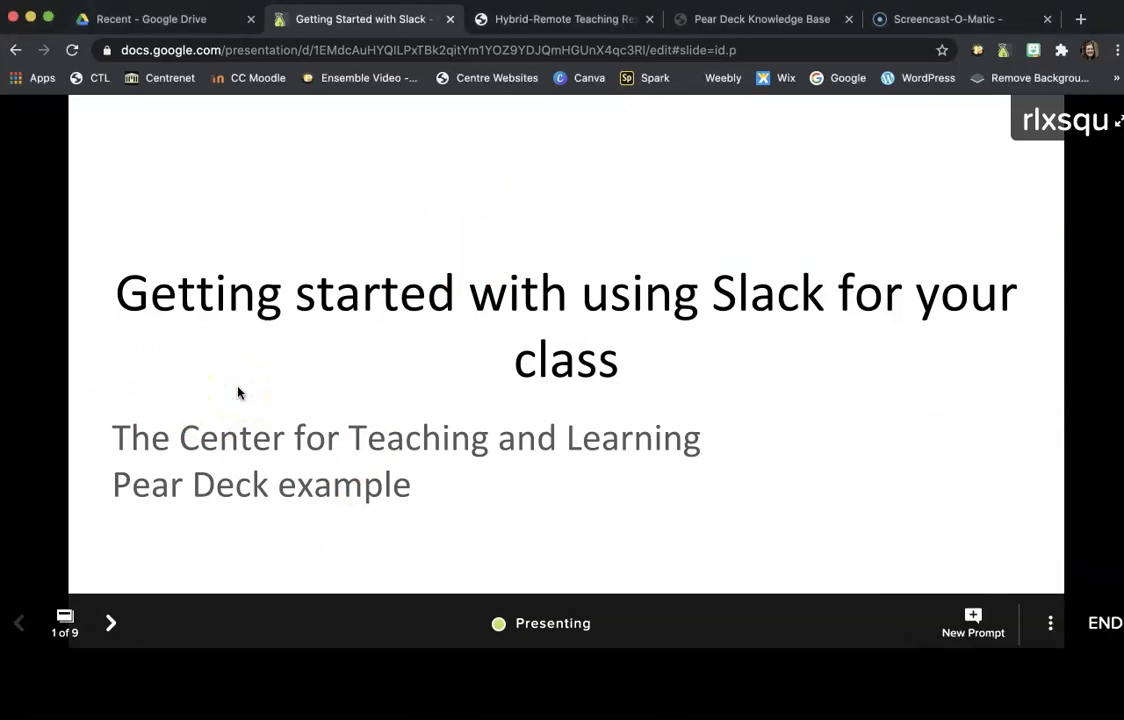
key(Right)
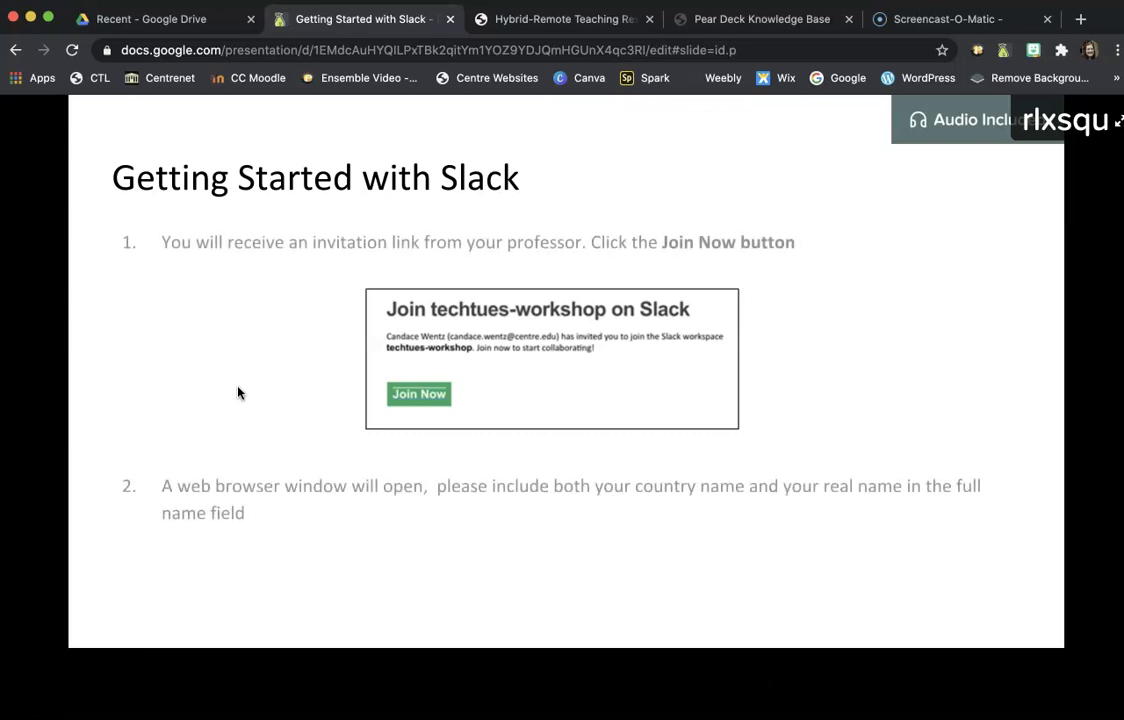
key(Right)
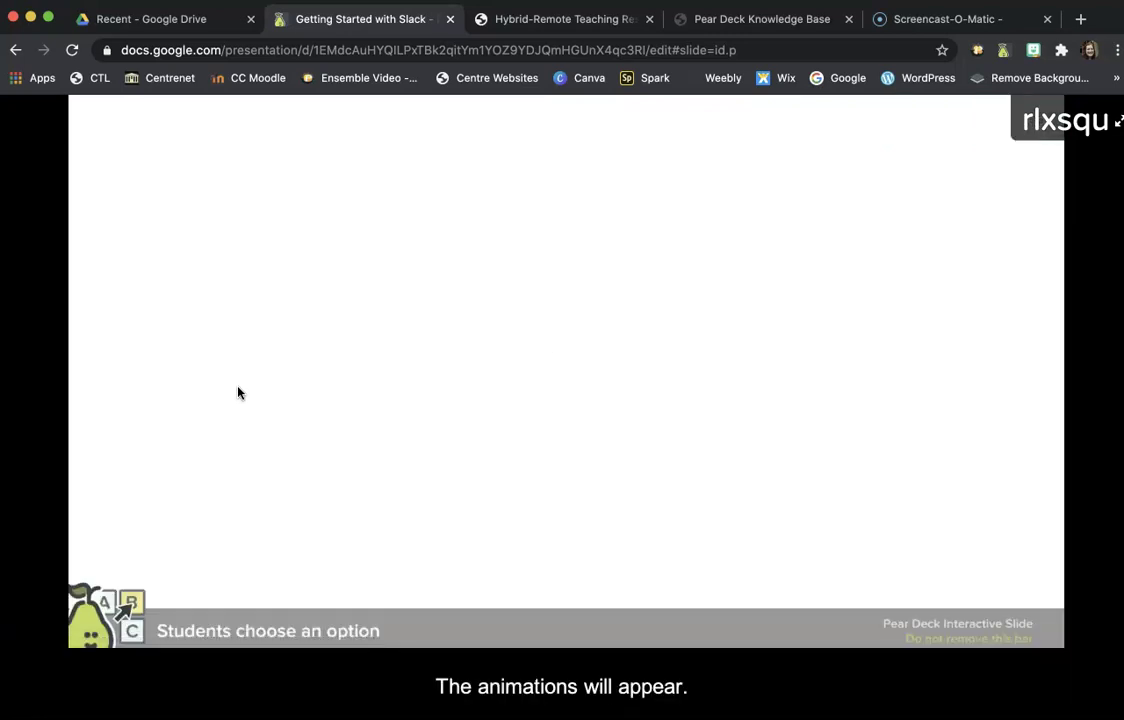
key(Right)
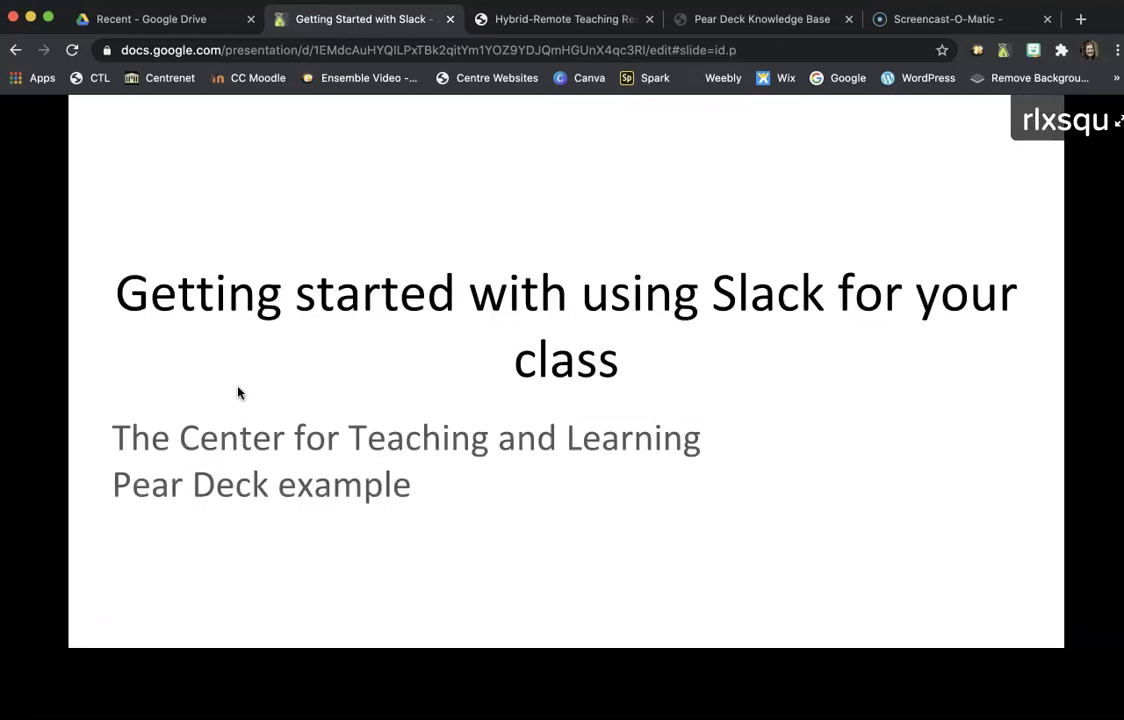
mouse_move(138, 602)
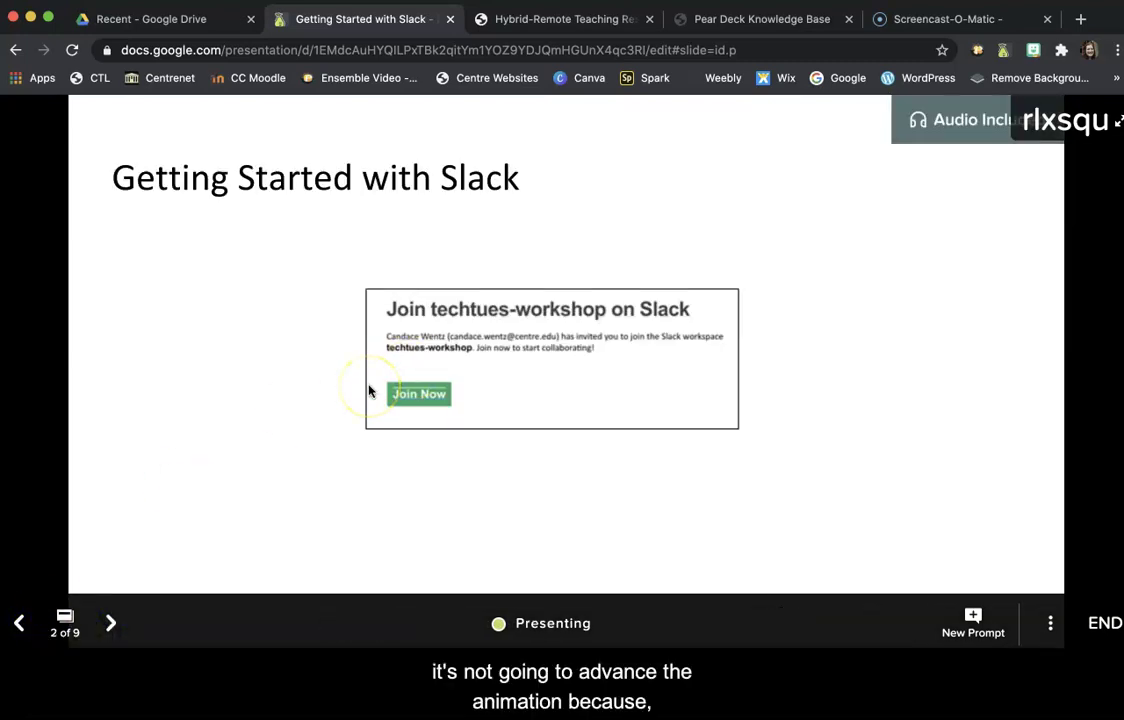
Return to Getting Started with Slack and click through its animated steps and the True or False question.
click(113, 624)
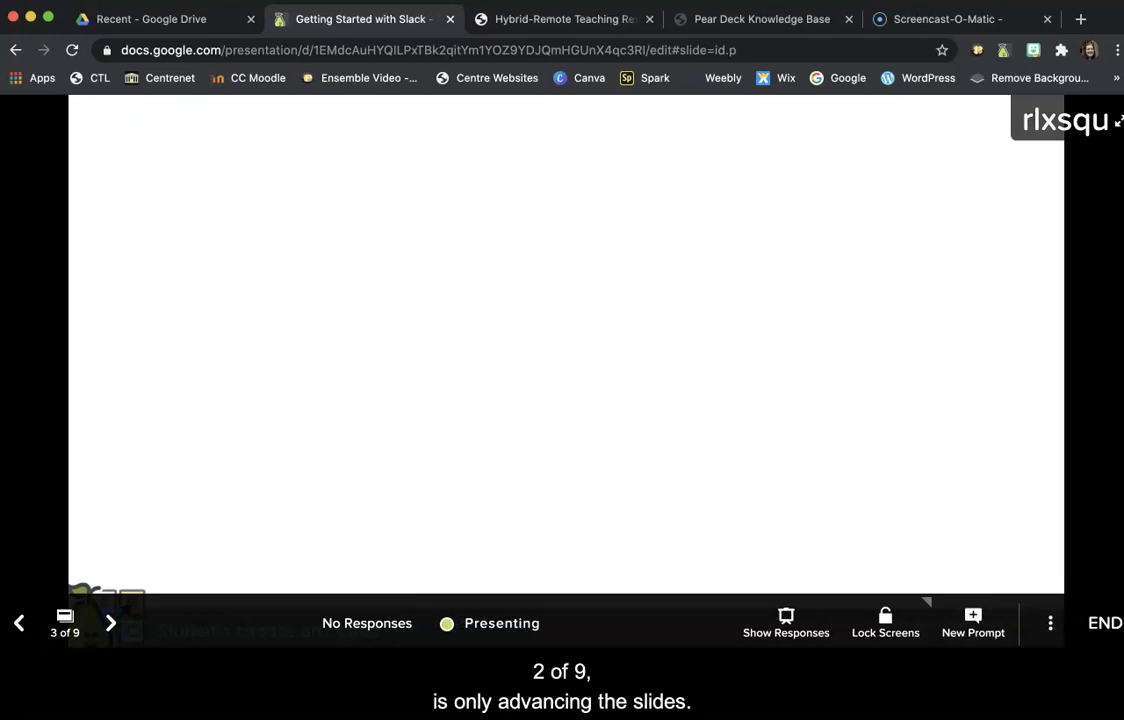
click(18, 624)
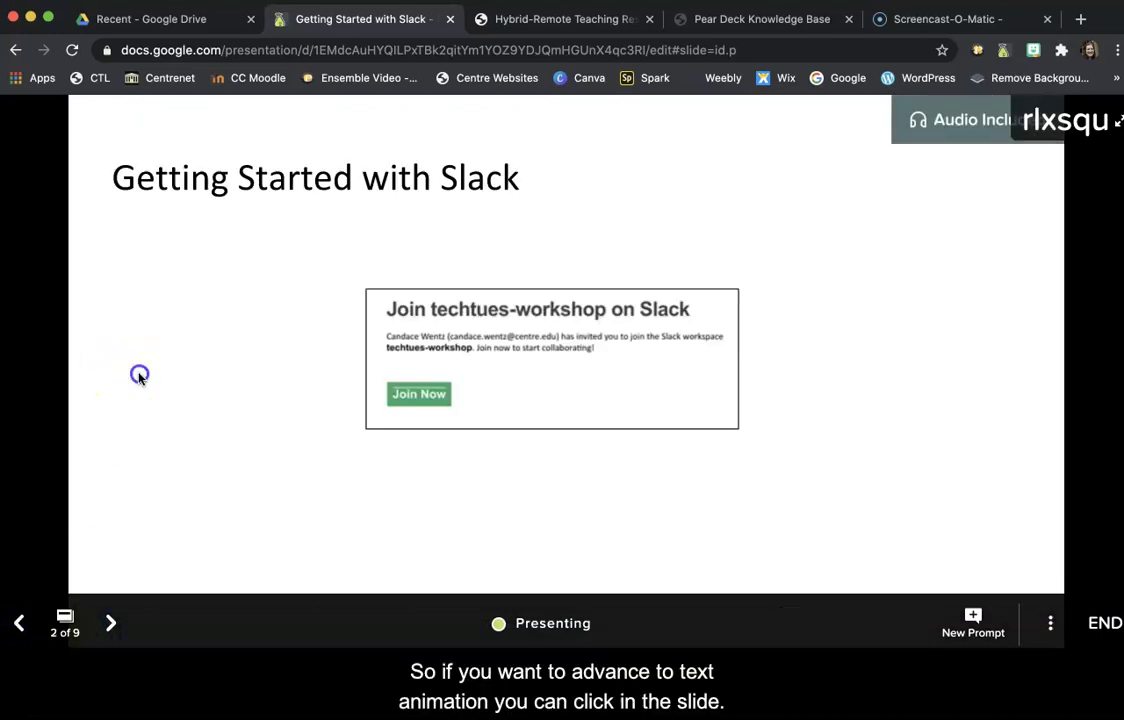
click(139, 375)
click(146, 374)
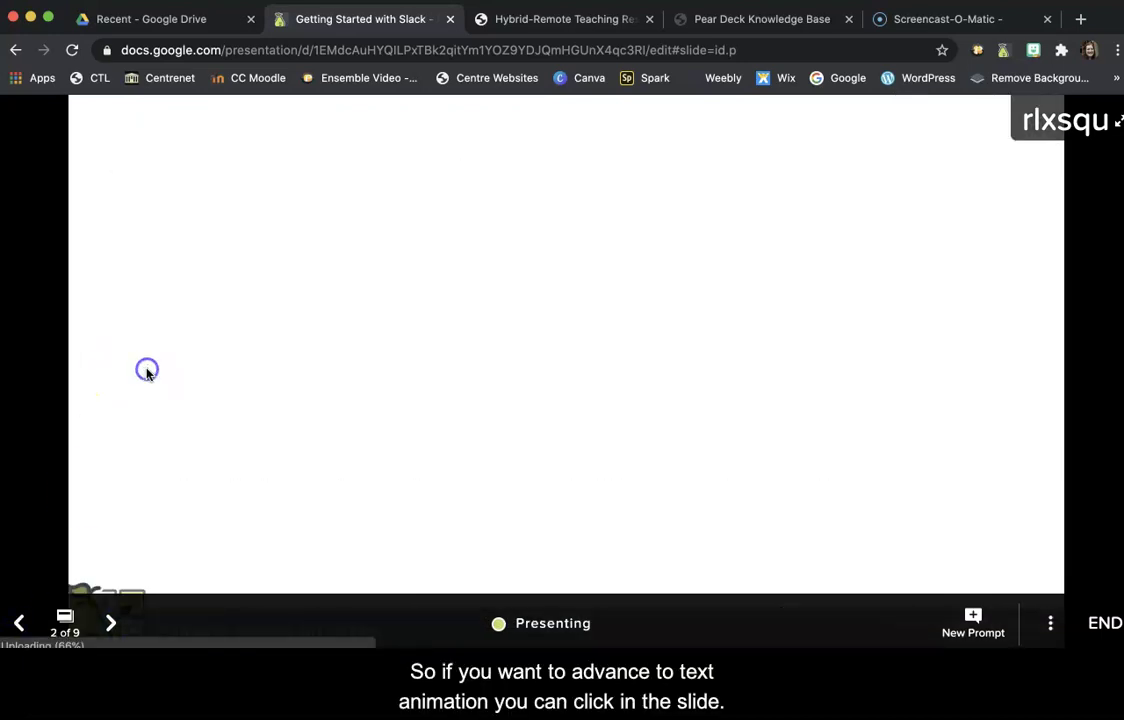
click(146, 375)
click(147, 373)
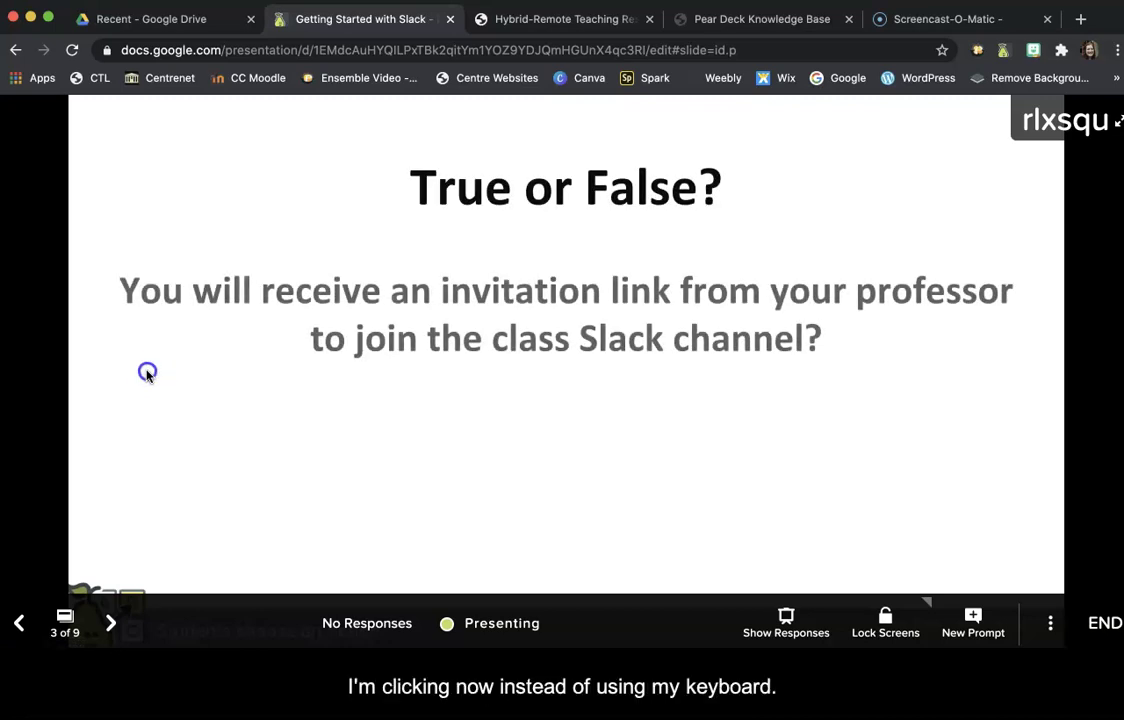
Advance through the channel-creation slides to the private-versus-public question, then step back to slide 5.
click(147, 372)
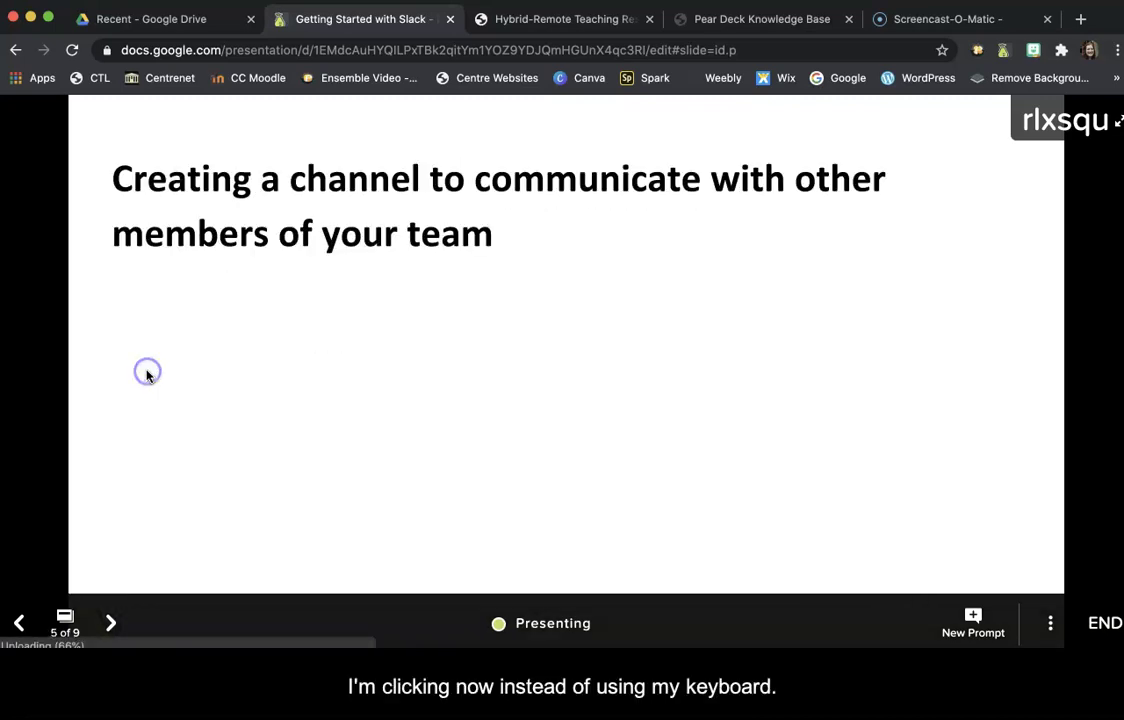
click(148, 372)
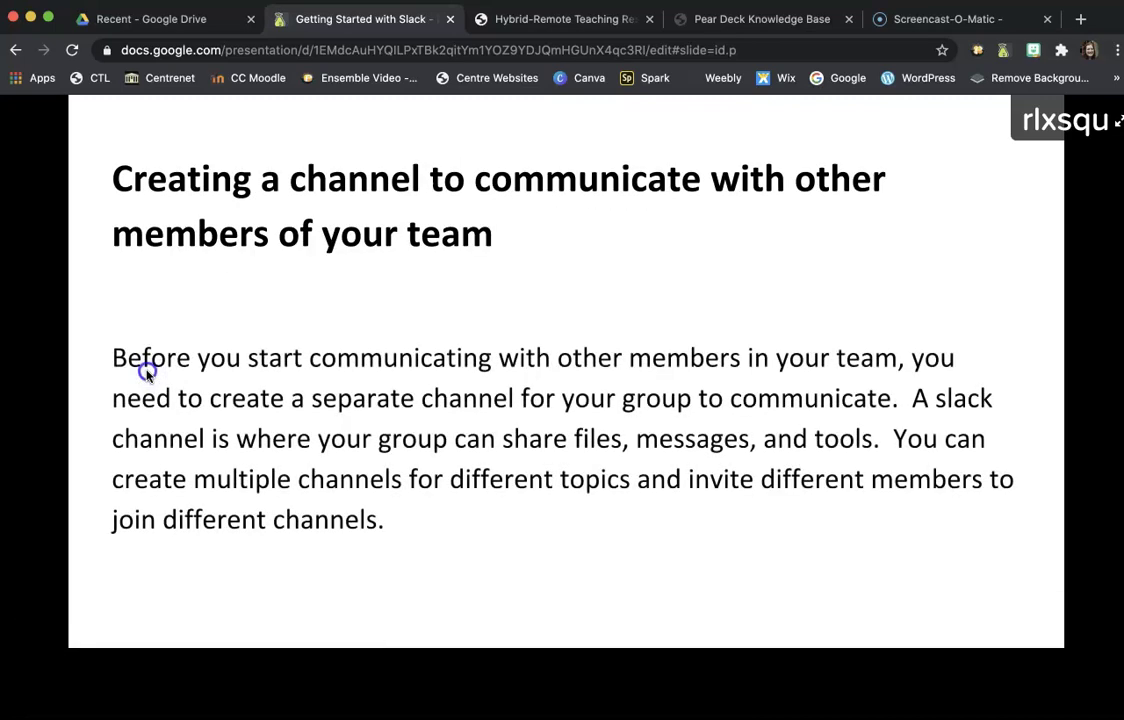
click(146, 374)
click(147, 373)
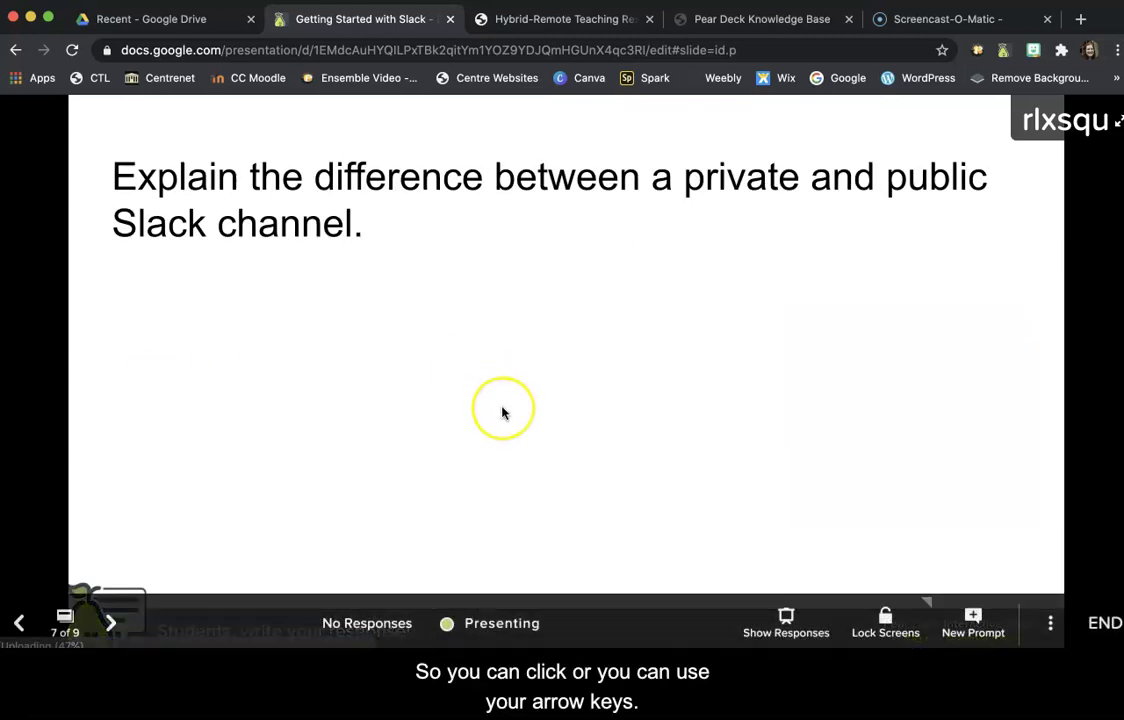
key(Left)
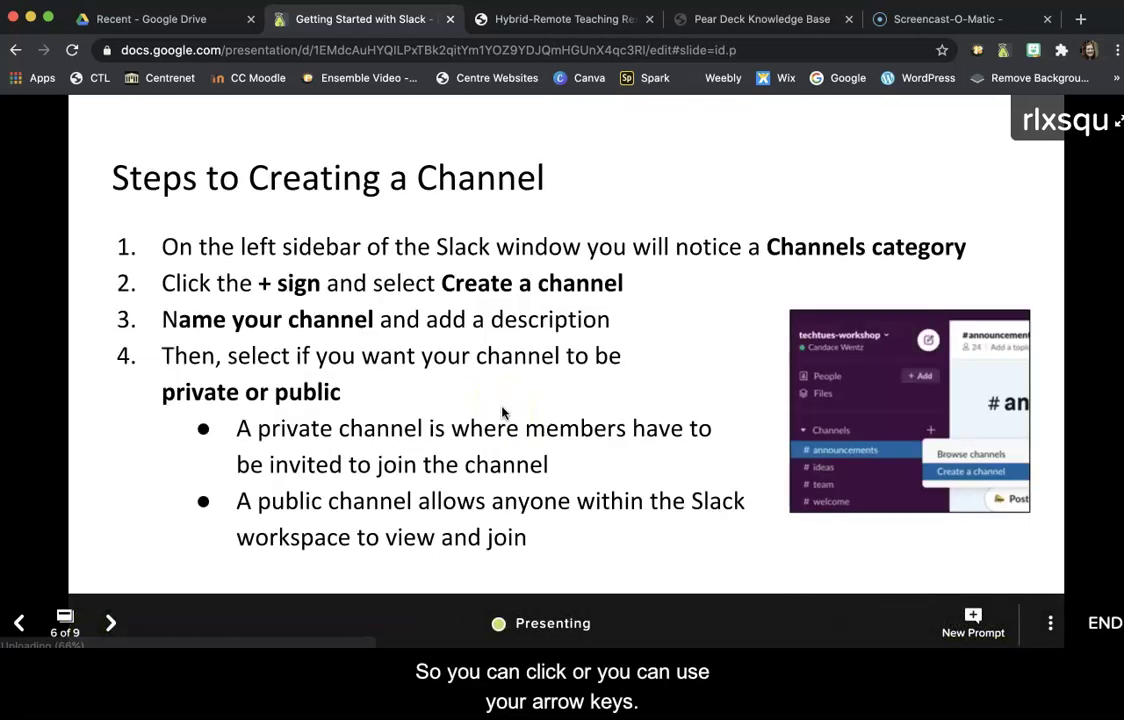
key(Left)
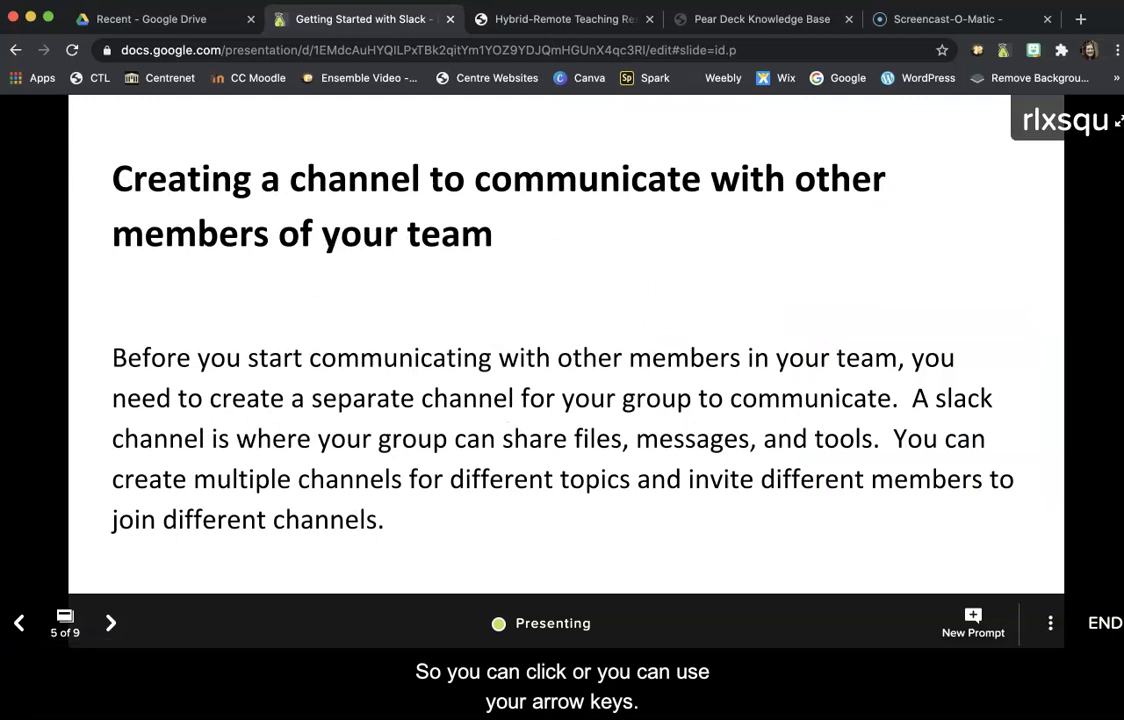
Drag the presenter window back into view, then switch via the Knowledge Base tab to the Hybrid-Remote Teaching Resources page.
drag(1123, 647, 877, 280)
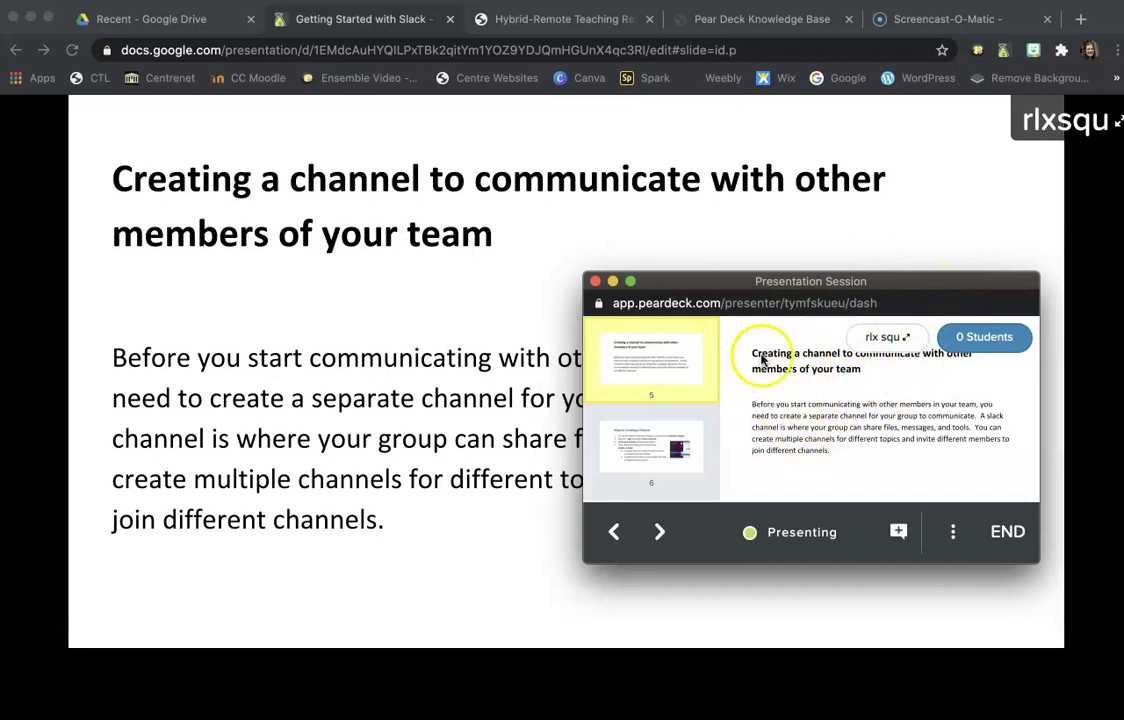
drag(736, 296, 683, 318)
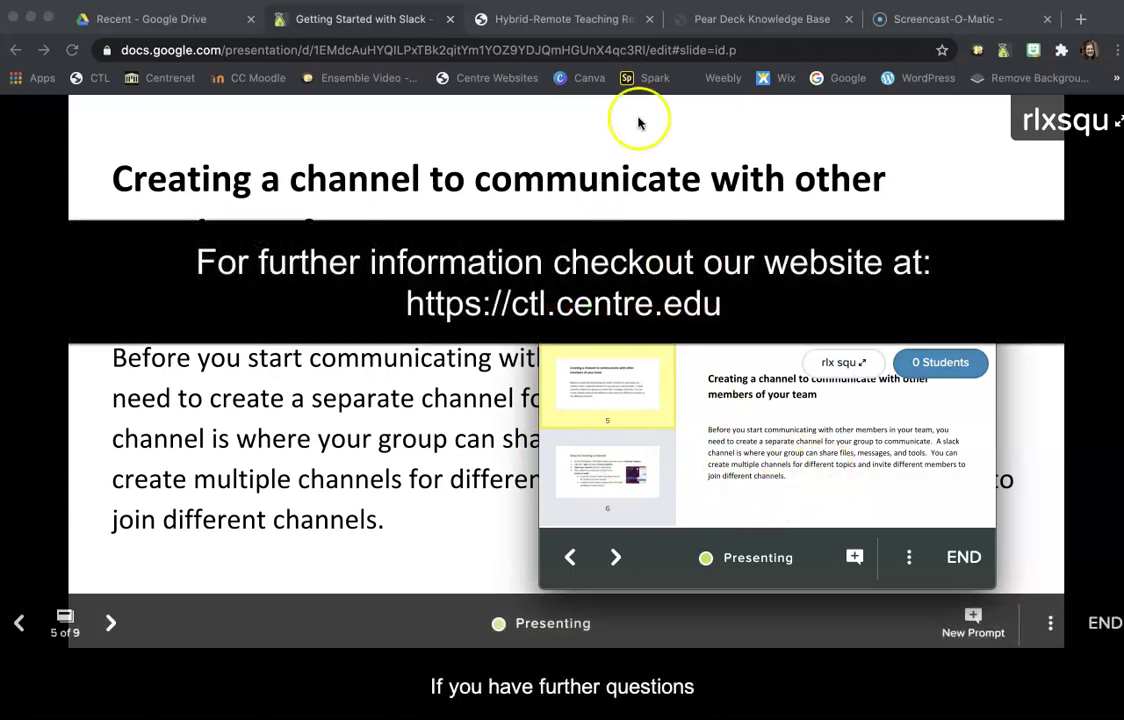
click(765, 20)
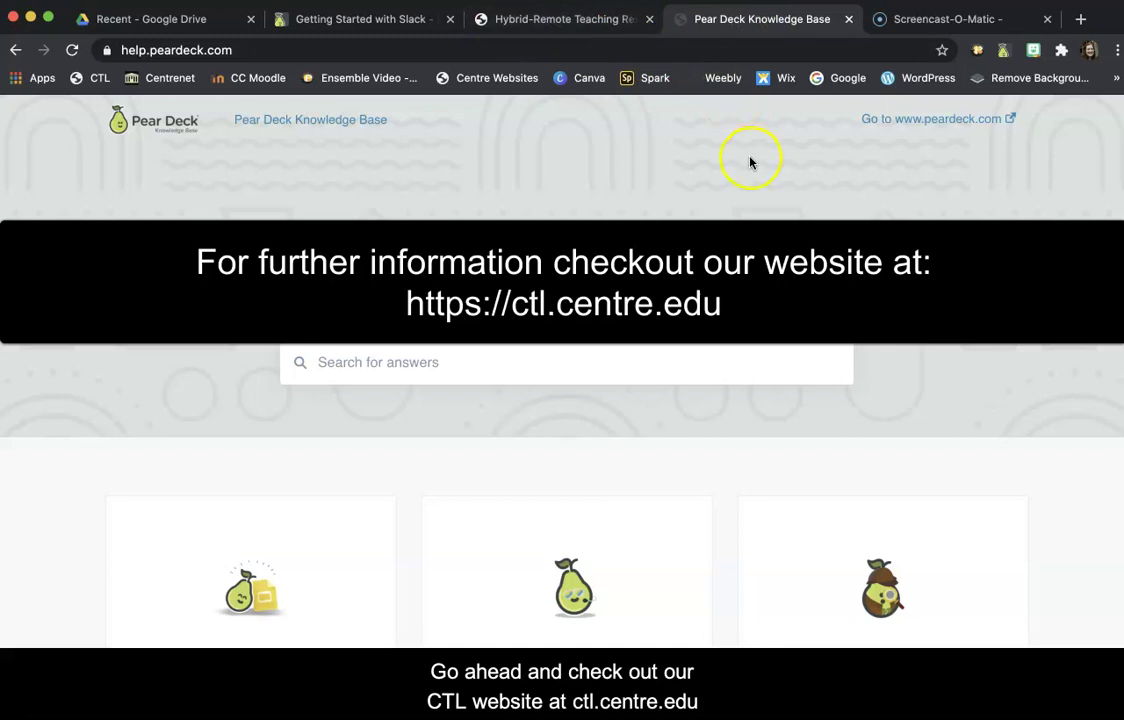
click(565, 20)
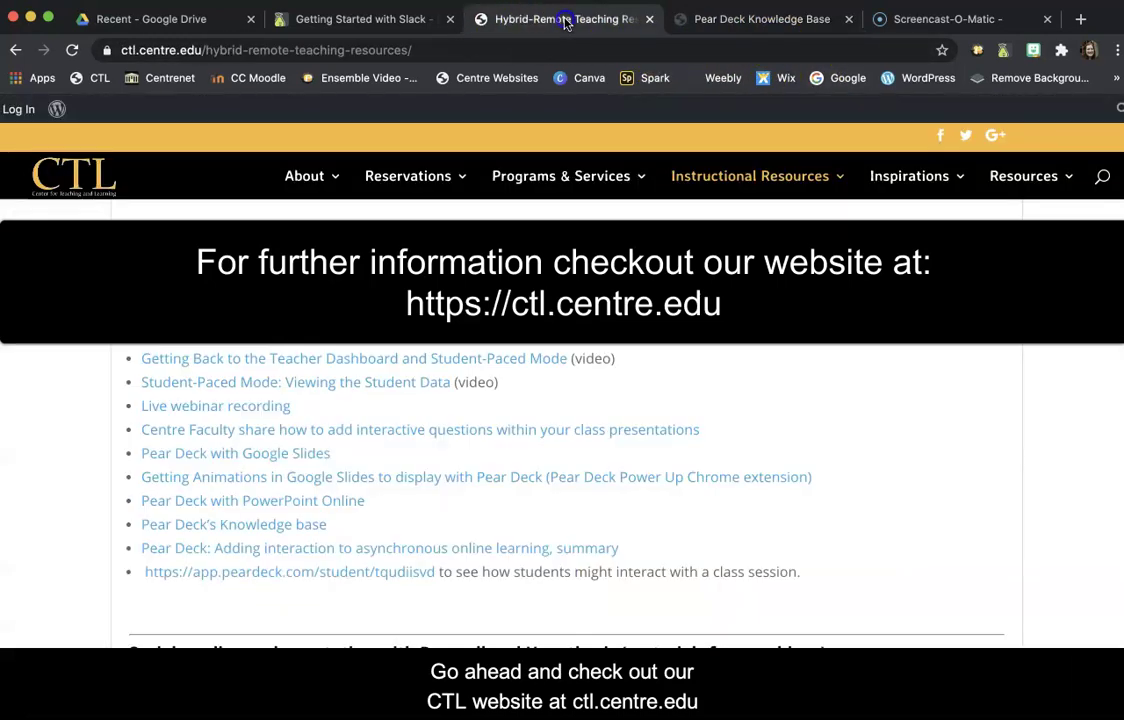